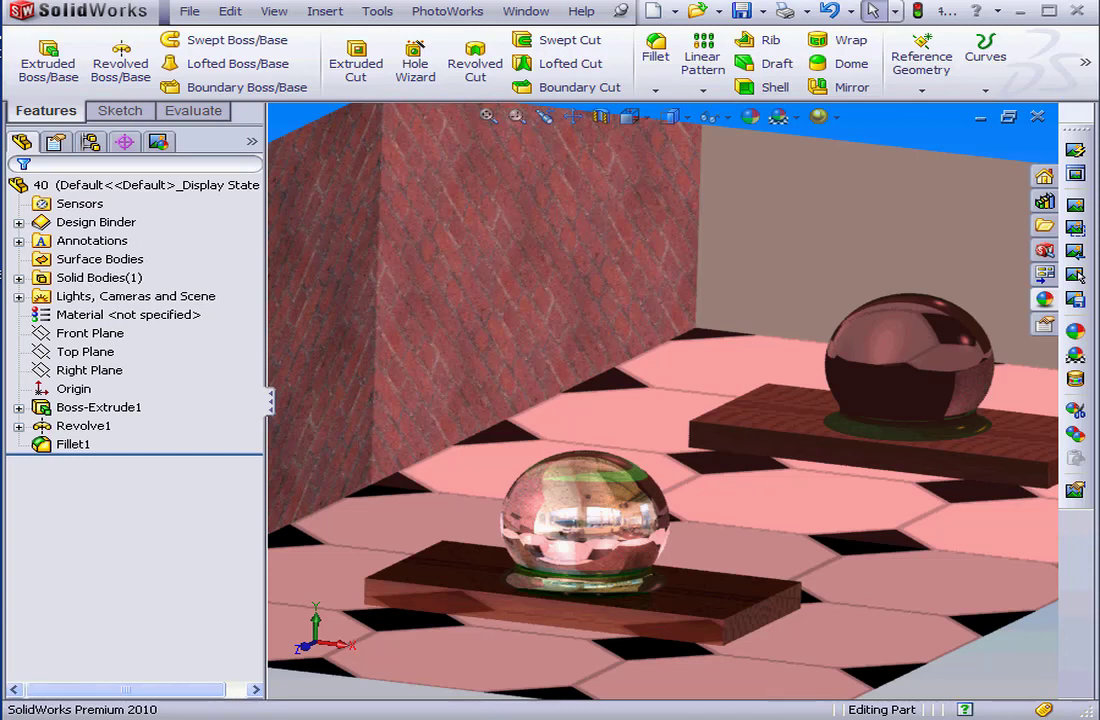
Expand the Lights, Cameras and Scene folder and look through its ambient and directional lights.
{"action": "left_click", "coordinate": [20, 297]}
{"action": "left_click", "coordinate": [121, 298]}
{"action": "left_click", "coordinate": [128, 352]}
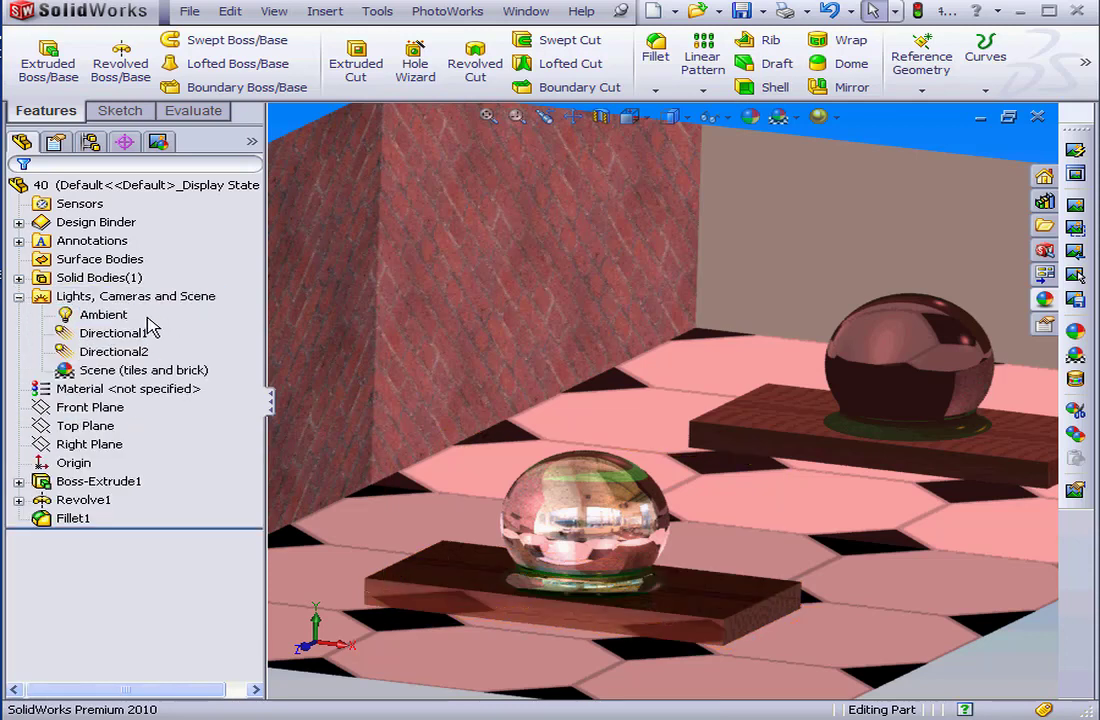
{"action": "left_click", "coordinate": [124, 318]}
{"action": "left_click", "coordinate": [136, 334]}
{"action": "left_click", "coordinate": [142, 354]}
View the Lighting entries in the render manager and compare them with the lights in the feature tree.
{"action": "left_click", "coordinate": [161, 145]}
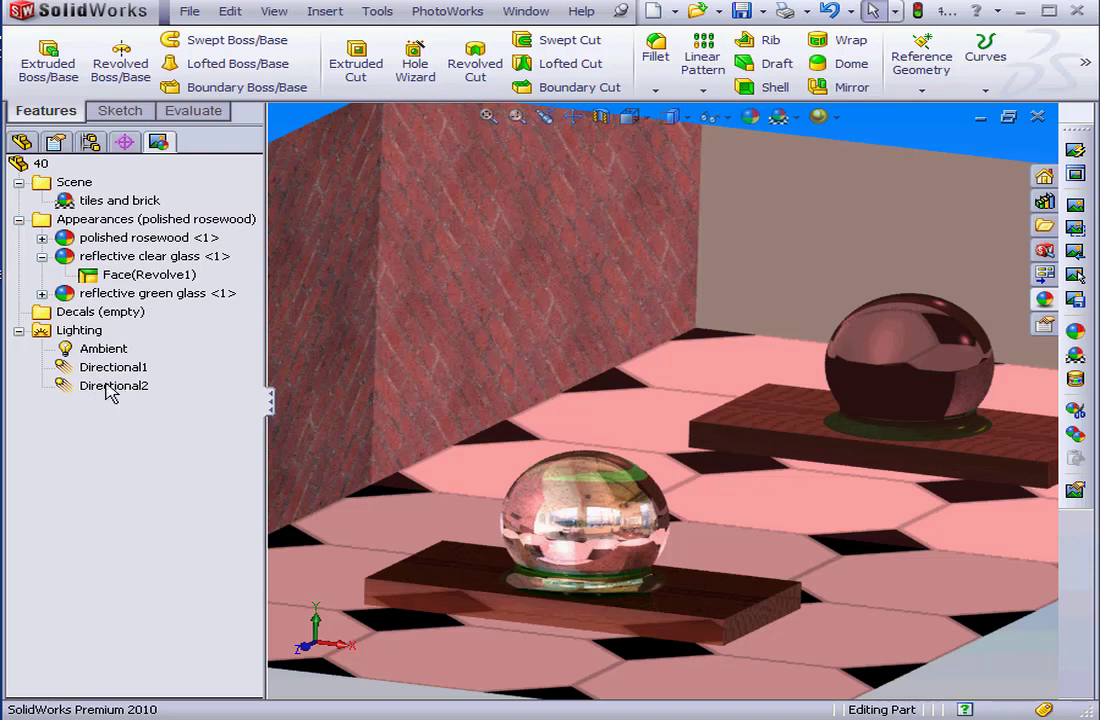
{"action": "left_click", "coordinate": [22, 143]}
{"action": "left_click", "coordinate": [95, 333]}
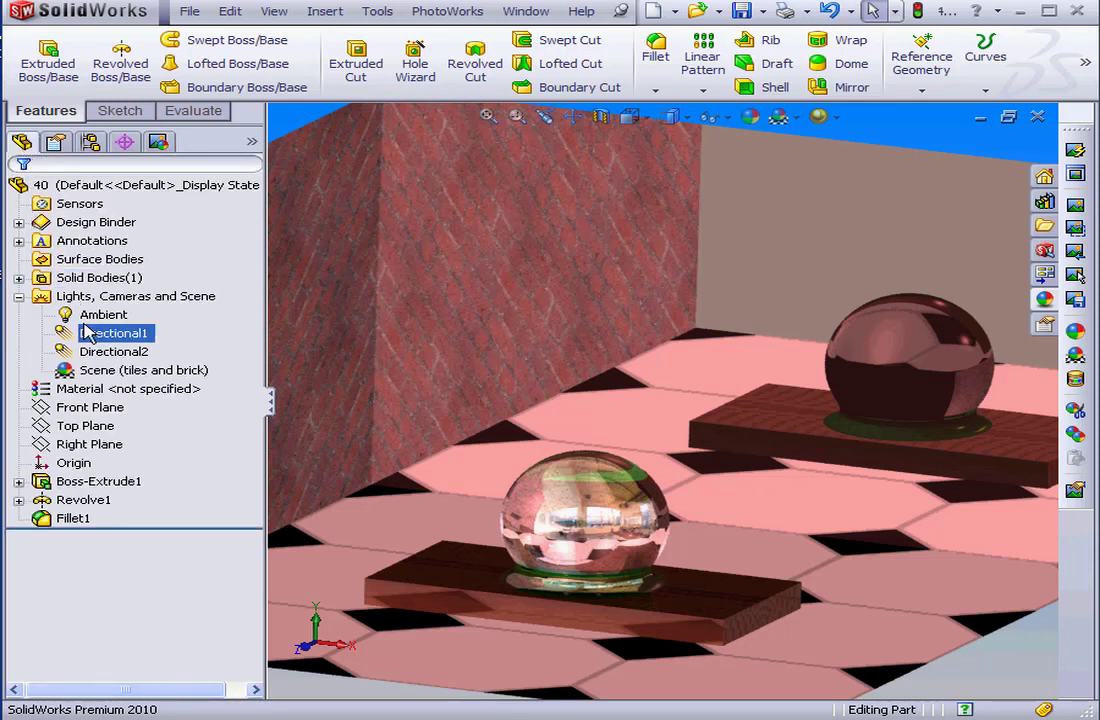
{"action": "left_click", "coordinate": [100, 353]}
{"action": "left_click", "coordinate": [108, 335]}
{"action": "left_click", "coordinate": [98, 299]}
{"action": "left_click", "coordinate": [104, 336]}
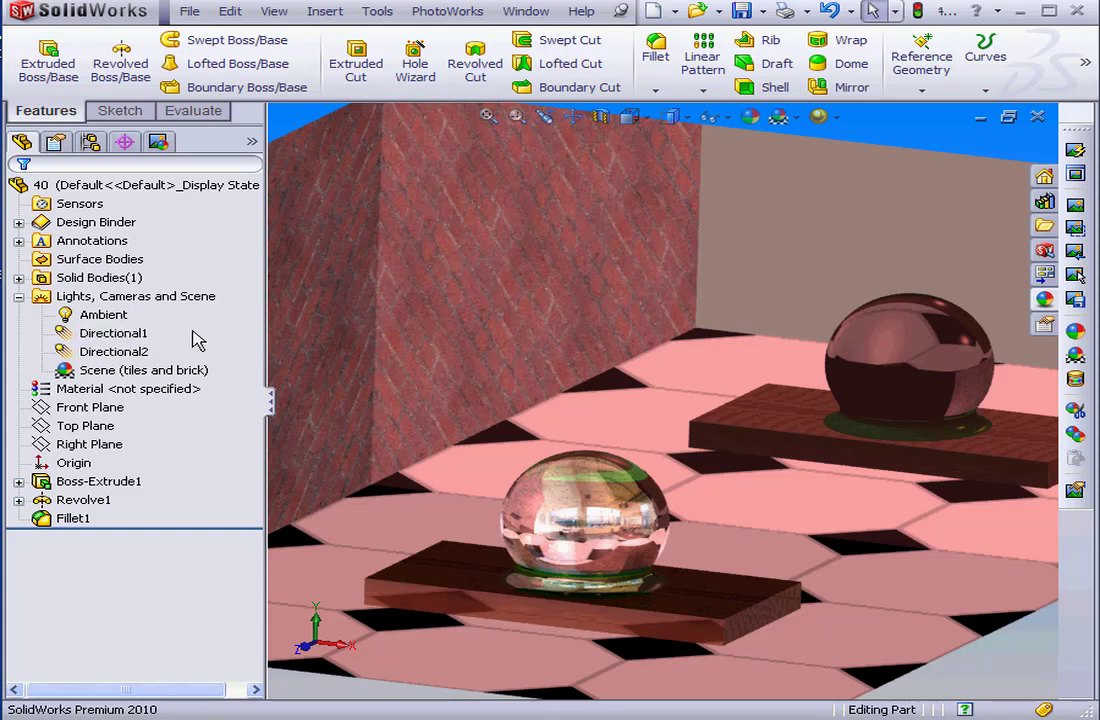
Show the light symbols in the model view and open the PhotoWorks preview window.
{"action": "left_click", "coordinate": [484, 305]}
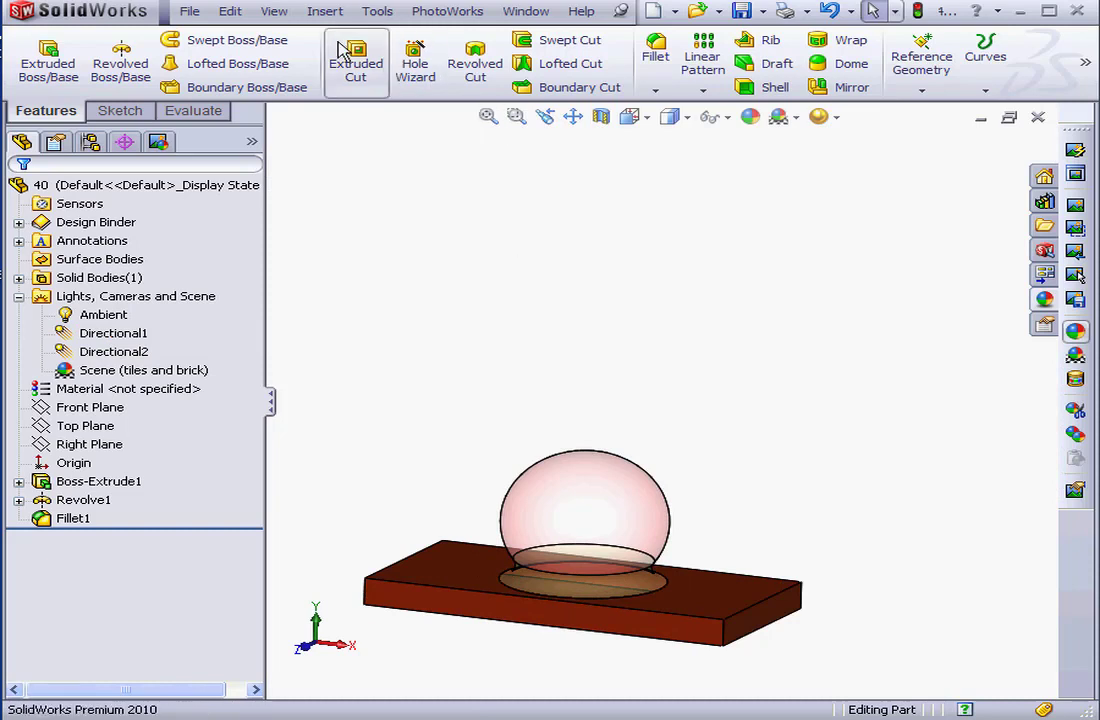
{"action": "left_click", "coordinate": [277, 14]}
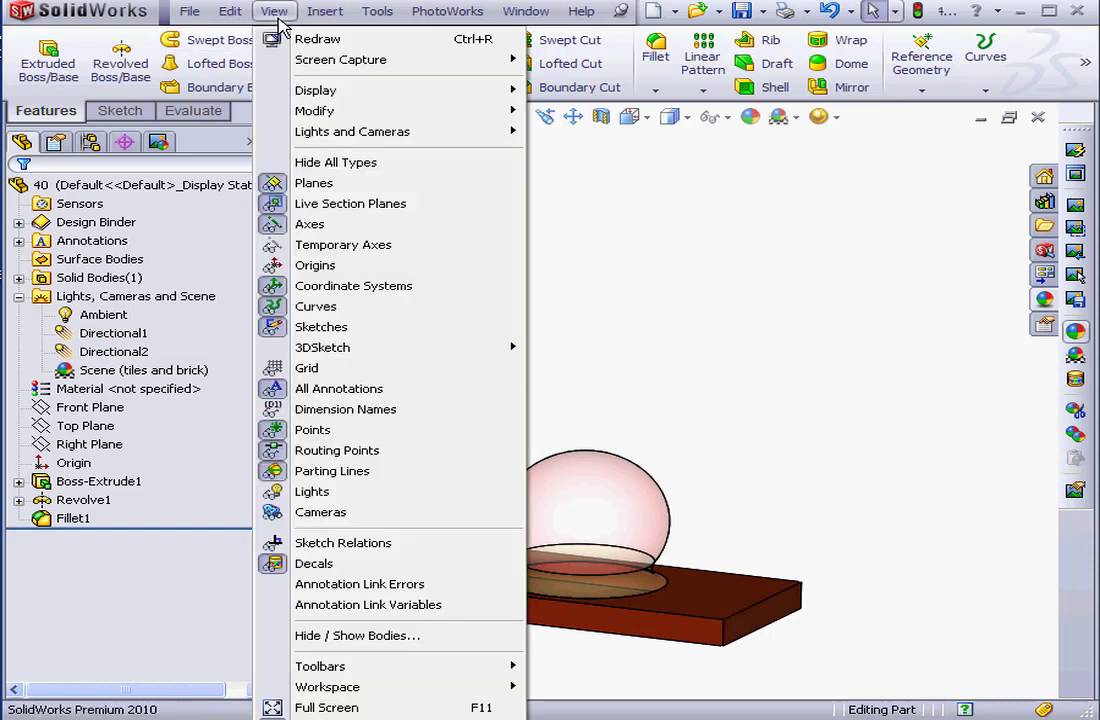
{"action": "left_click", "coordinate": [300, 492]}
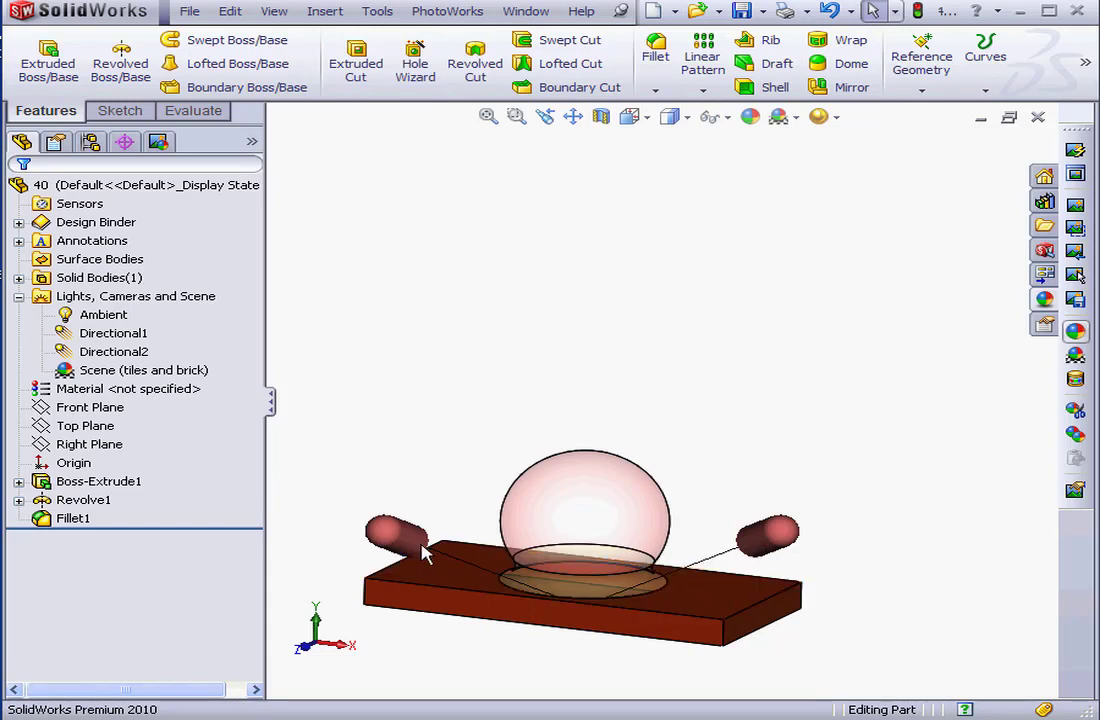
{"action": "left_click", "coordinate": [1075, 174]}
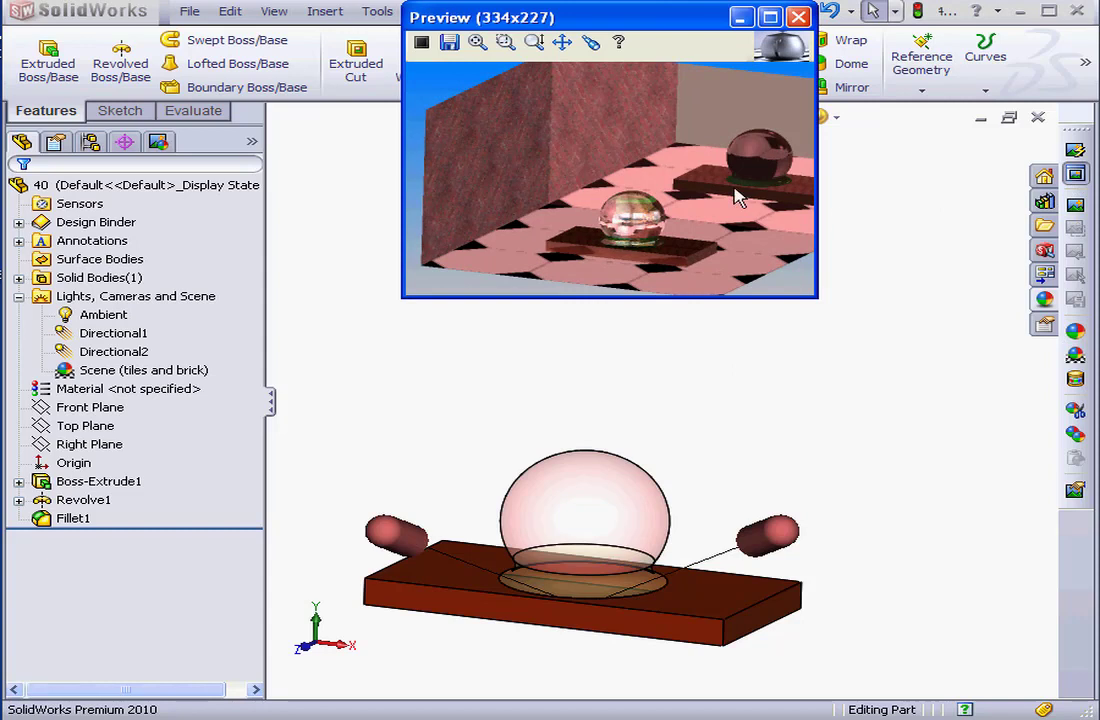
Turn the Directional1 light off in the model view and back on.
{"action": "right_click", "coordinate": [110, 334]}
{"action": "left_click", "coordinate": [130, 477]}
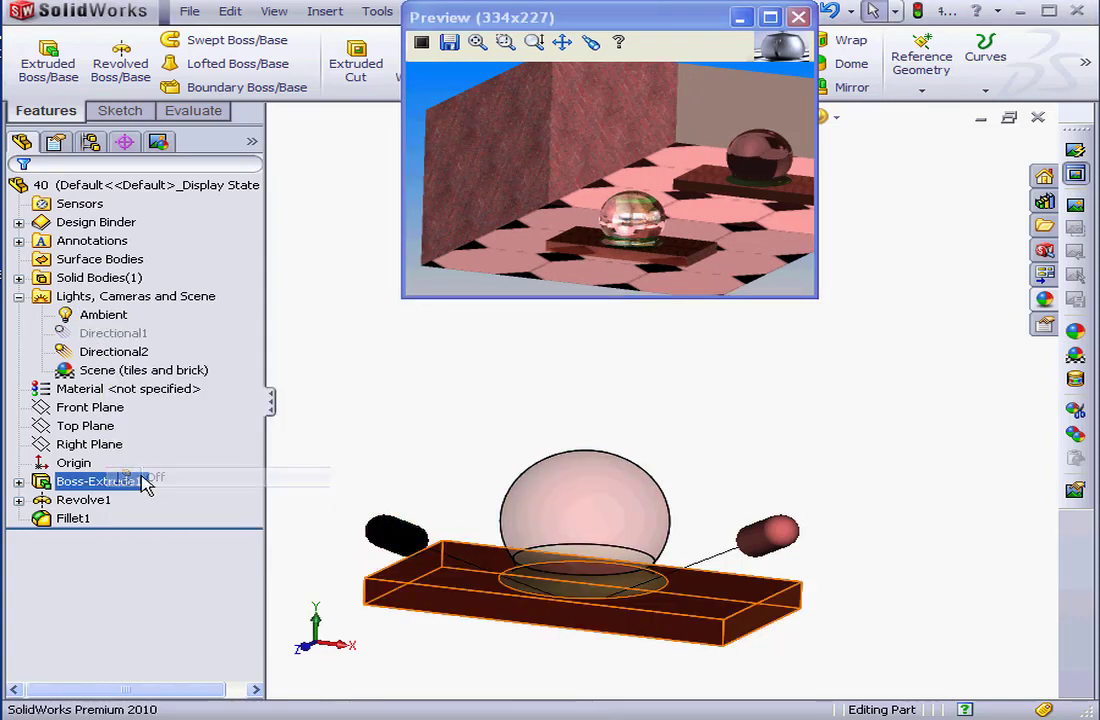
{"action": "right_click", "coordinate": [100, 334]}
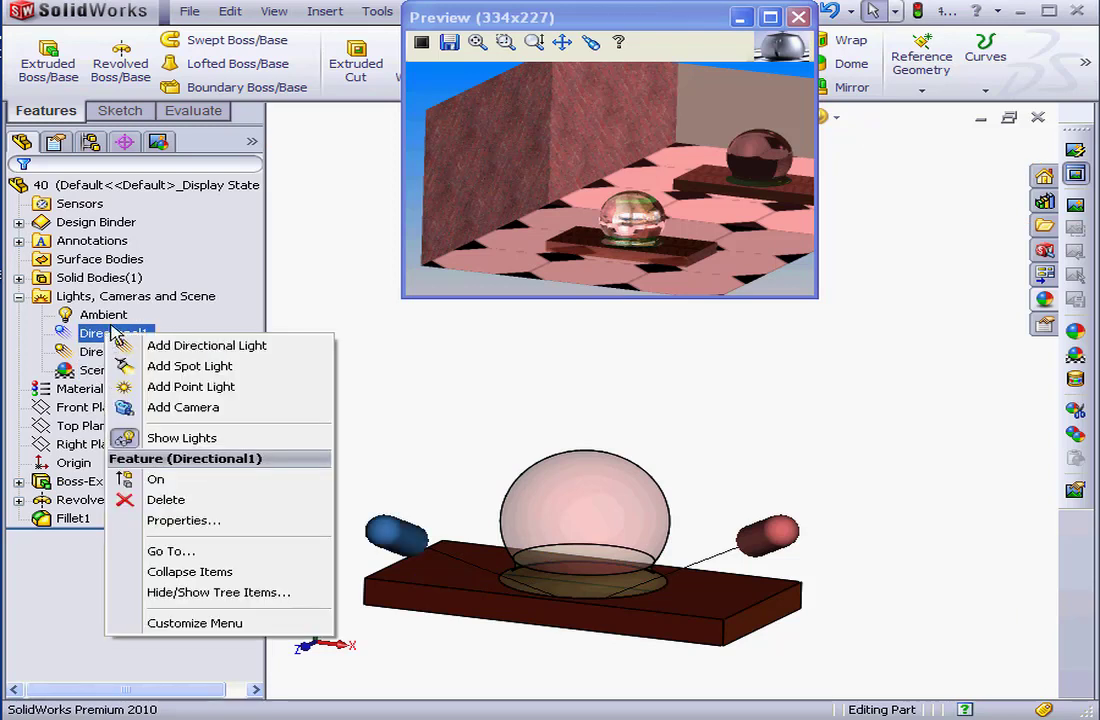
{"action": "left_click", "coordinate": [156, 477]}
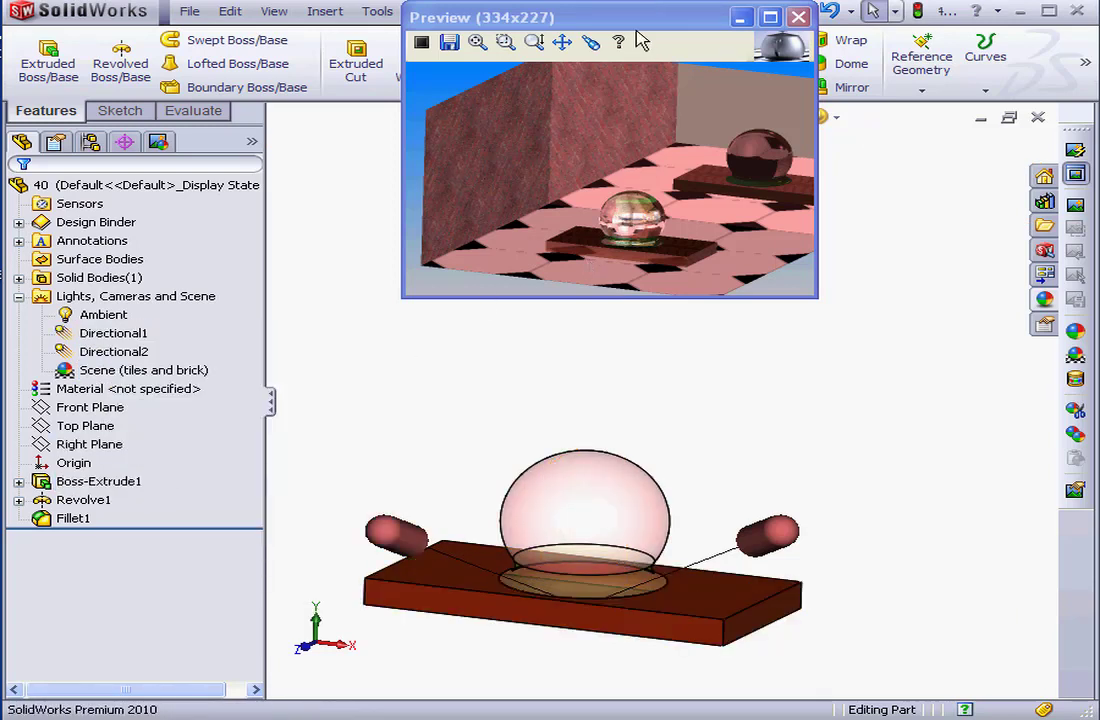
Move the preview window aside, and switch Directional1 off and back on for PhotoWorks rendering.
{"action": "left_click_drag", "start_coordinate": [540, 22], "coordinate": [680, 32]}
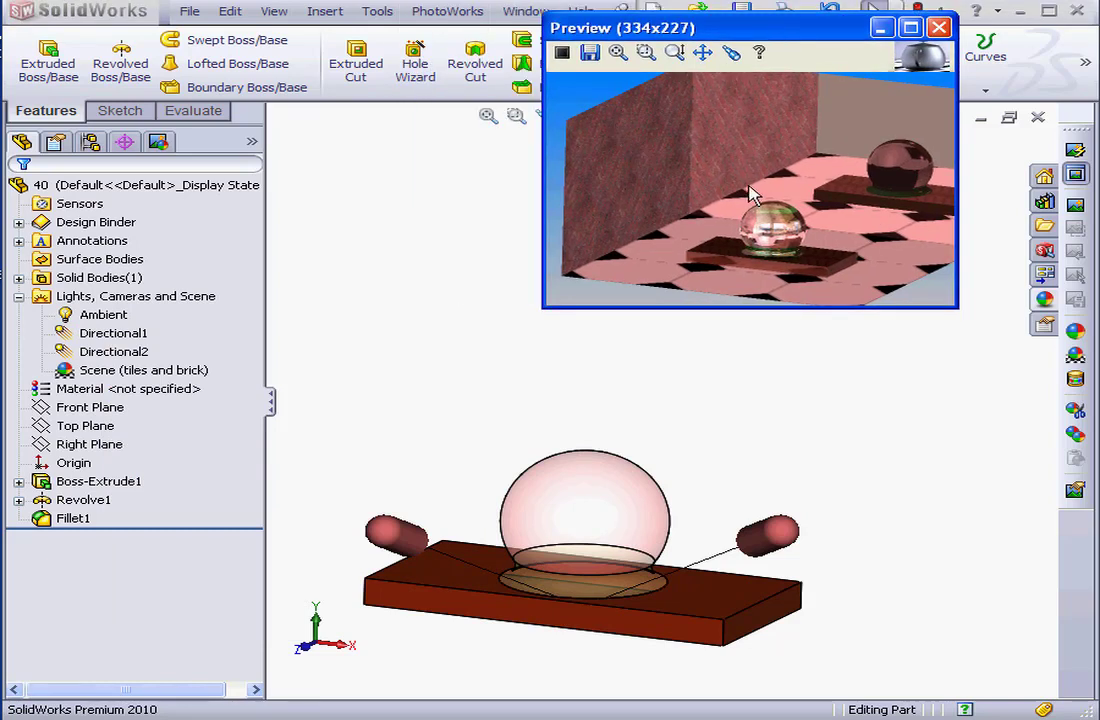
{"action": "left_click", "coordinate": [158, 143]}
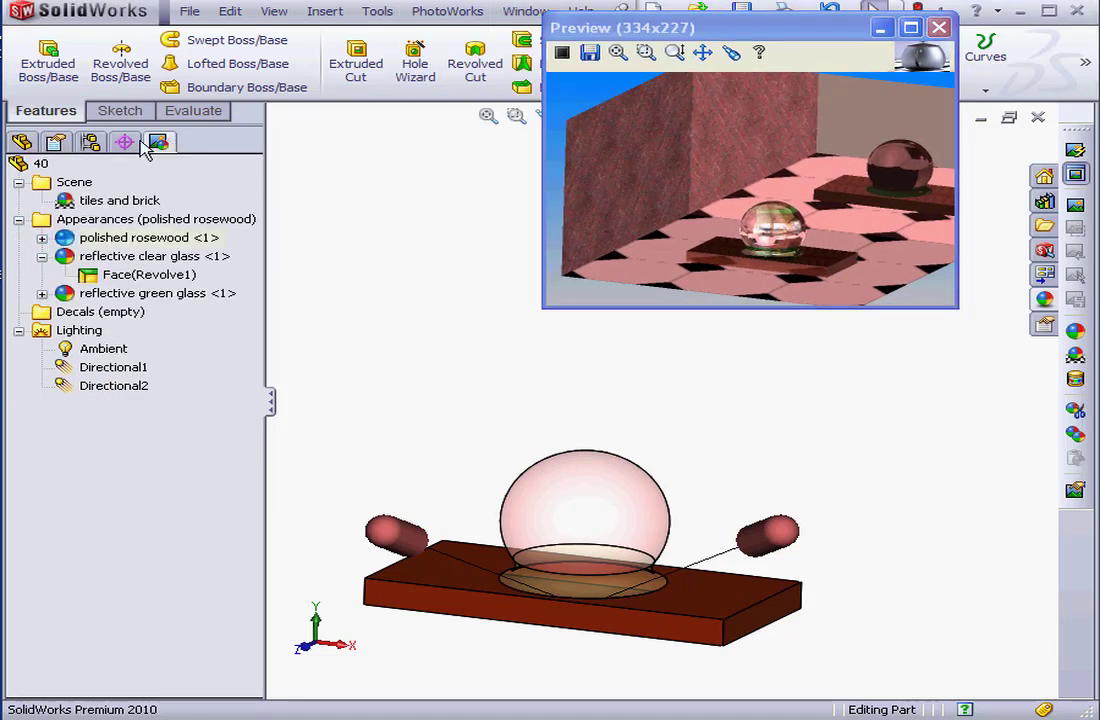
{"action": "left_click", "coordinate": [104, 367]}
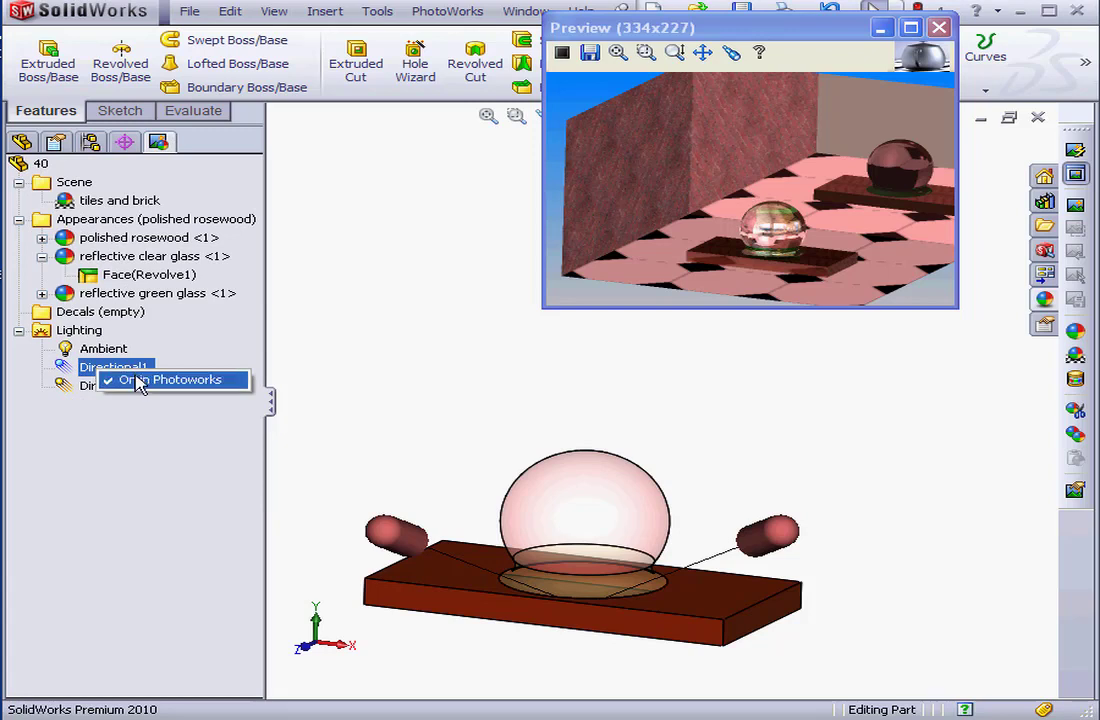
{"action": "left_click", "coordinate": [140, 380]}
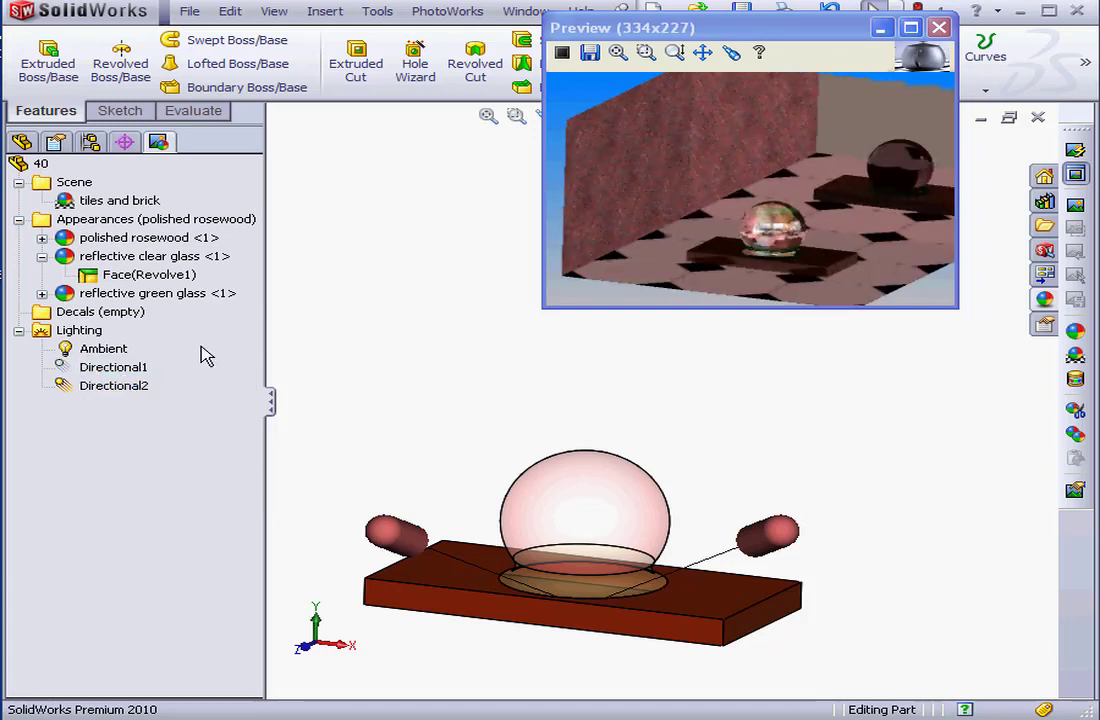
{"action": "left_click", "coordinate": [138, 368]}
{"action": "left_click", "coordinate": [172, 379]}
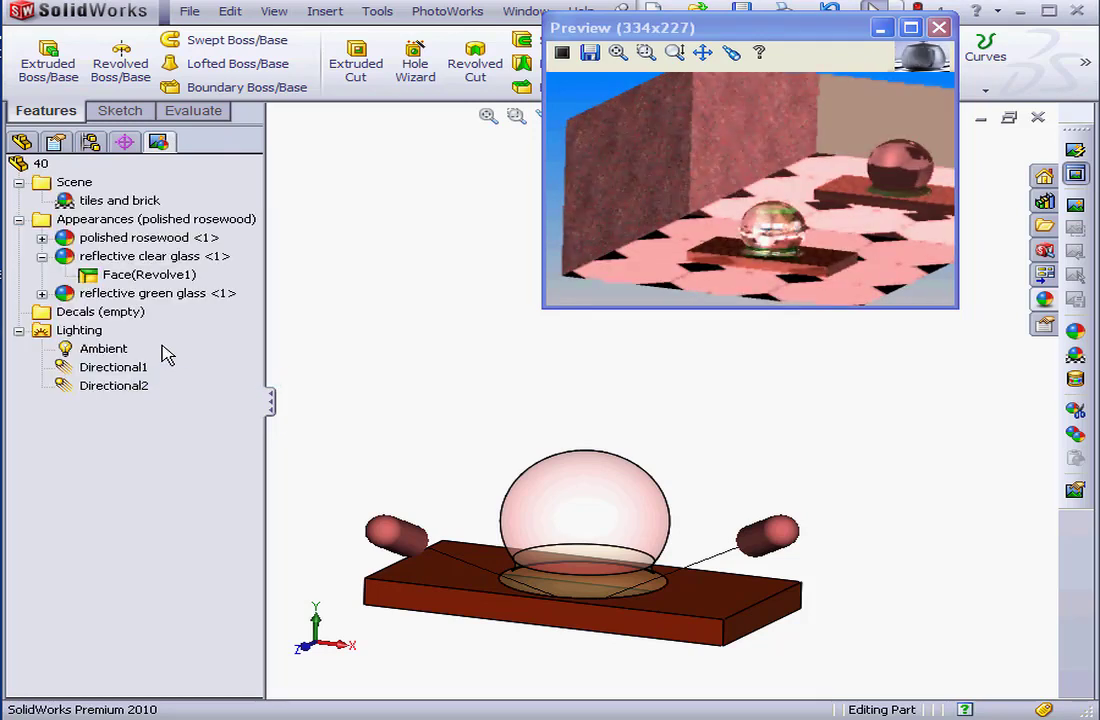
Switch Directional2 off and back on for PhotoWorks rendering.
{"action": "left_click", "coordinate": [128, 387]}
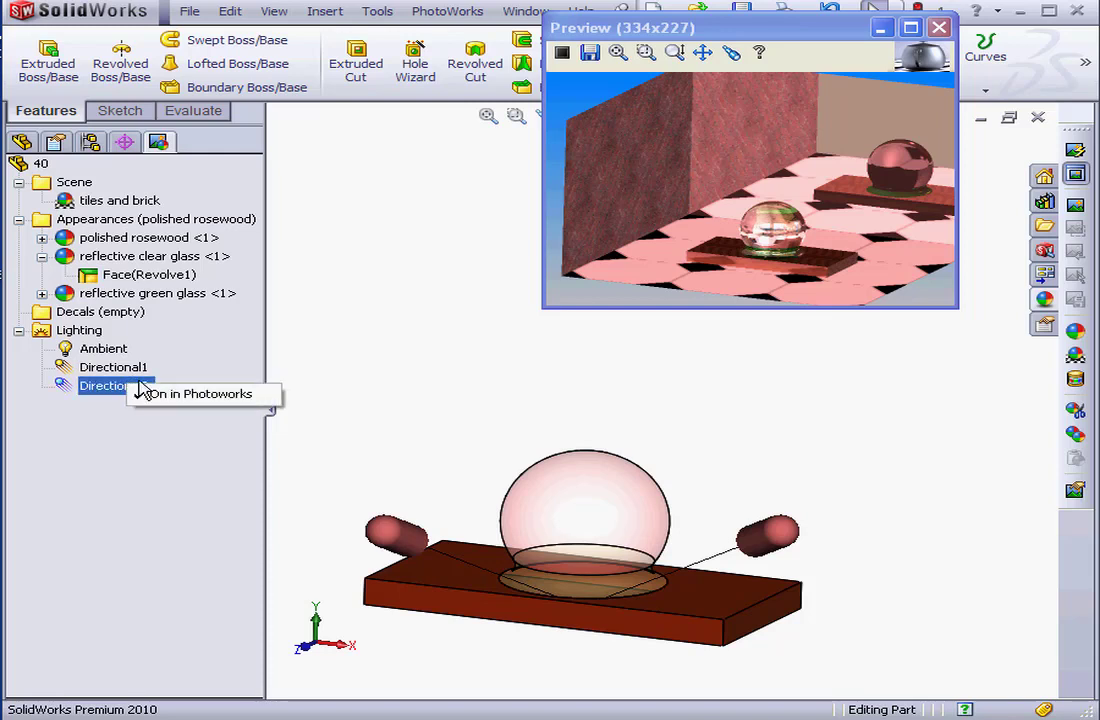
{"action": "left_click", "coordinate": [152, 398]}
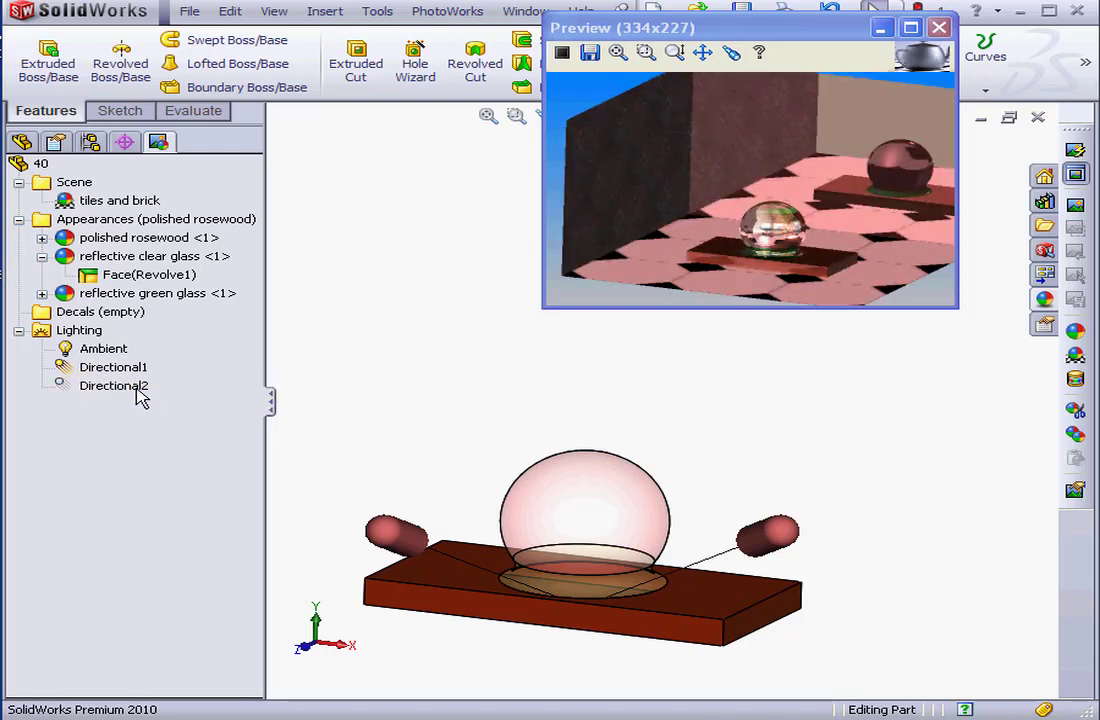
{"action": "left_click", "coordinate": [140, 387]}
{"action": "left_click", "coordinate": [166, 402]}
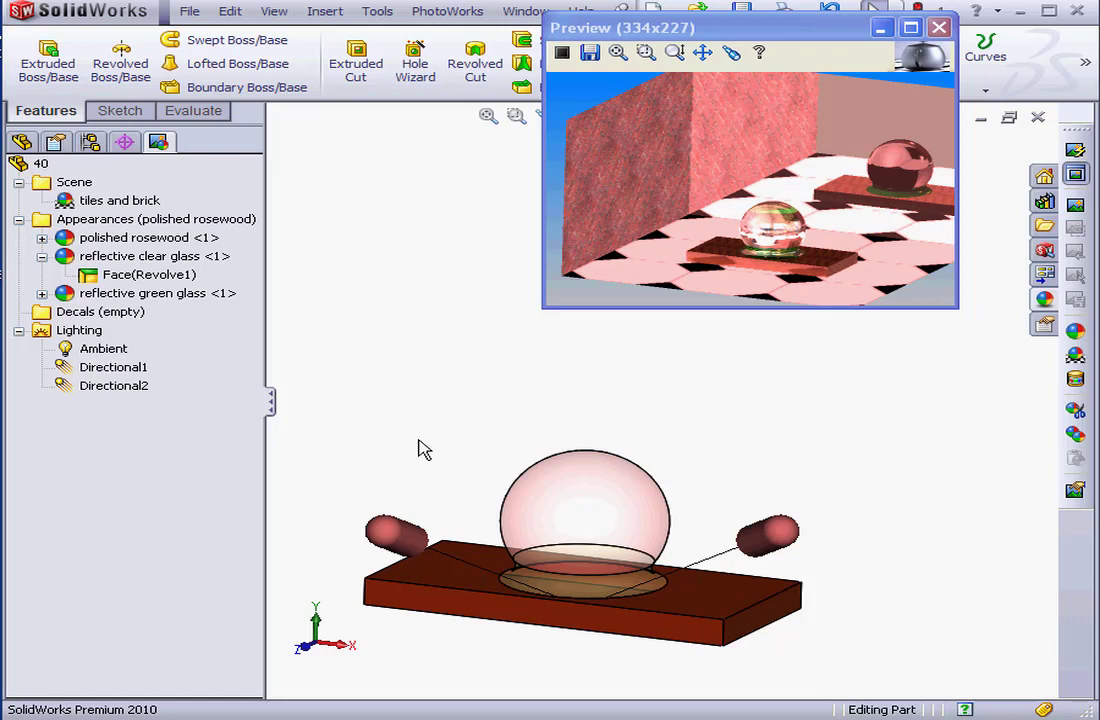
Examine the commands available for the Lights, Cameras and Scene folder, the Ambient light and Directional1 in the feature tree.
{"action": "left_click", "coordinate": [23, 142]}
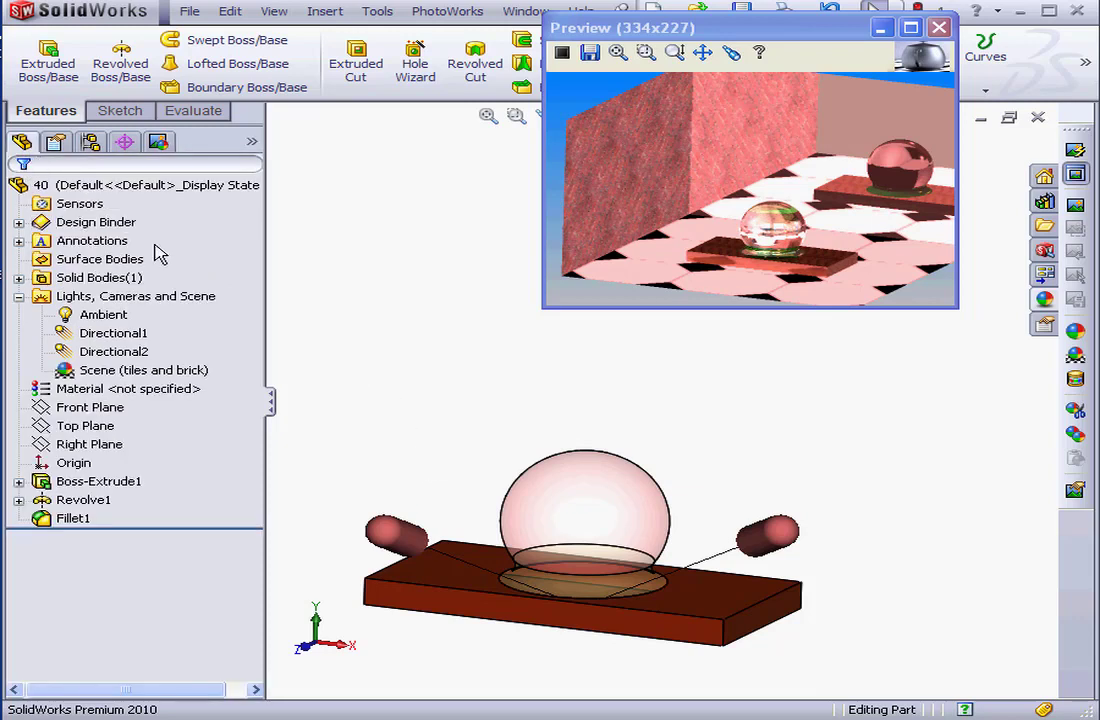
{"action": "left_click", "coordinate": [66, 297]}
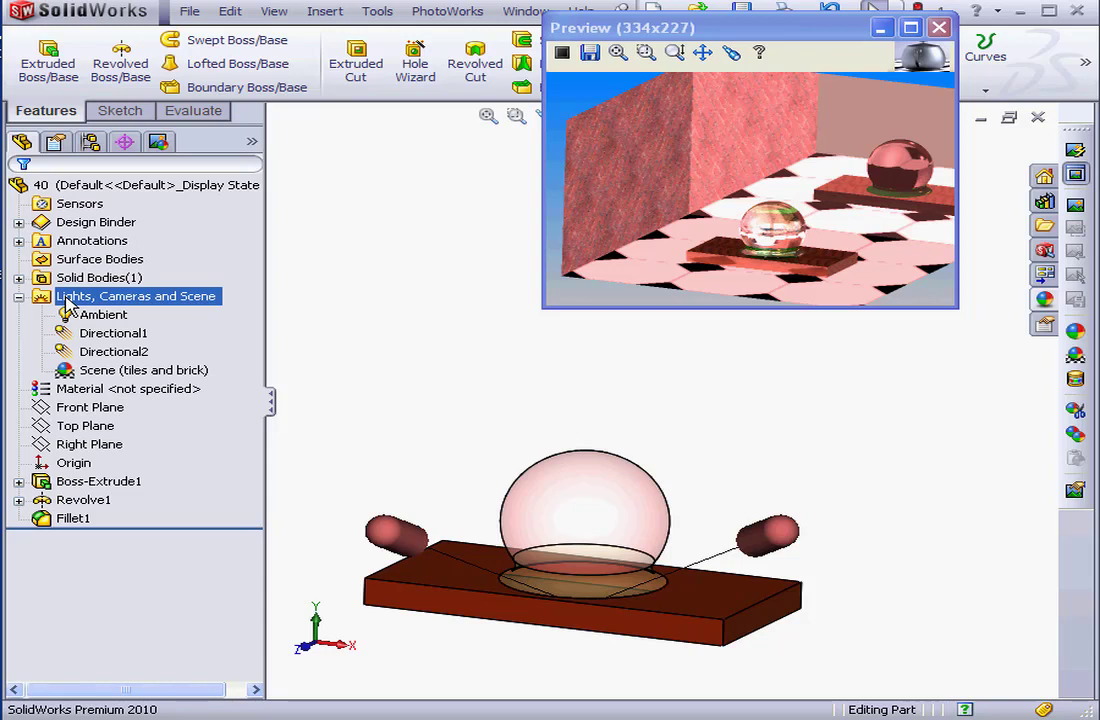
{"action": "right_click", "coordinate": [70, 303]}
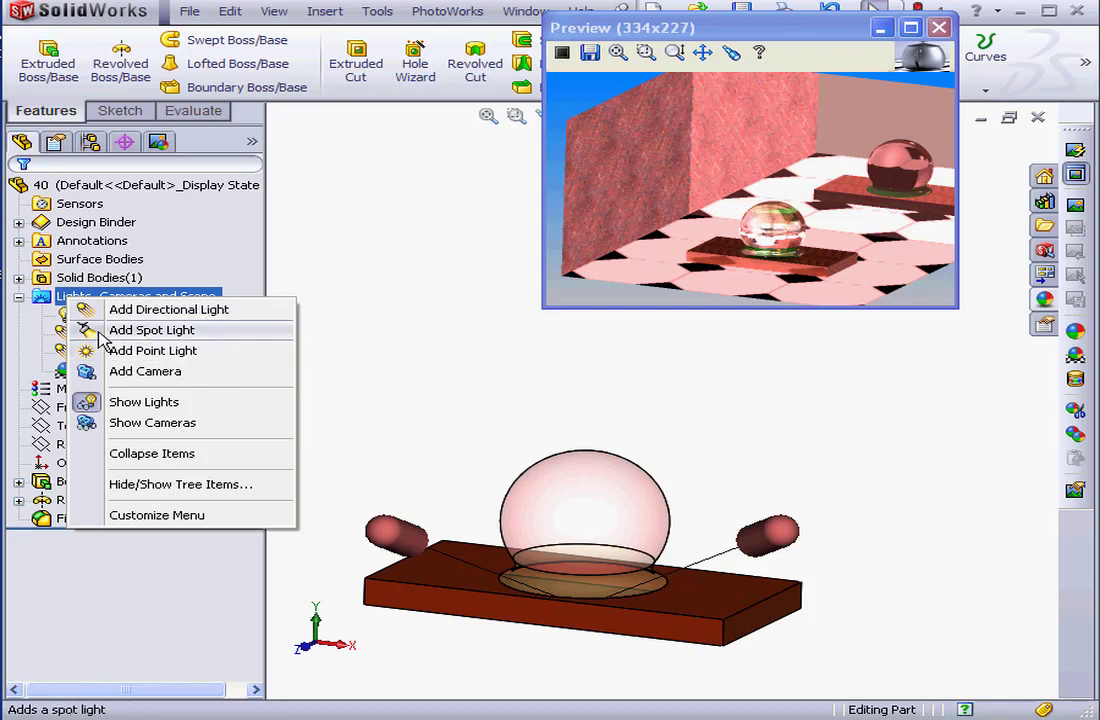
{"action": "left_click", "coordinate": [40, 319]}
{"action": "left_click", "coordinate": [98, 316]}
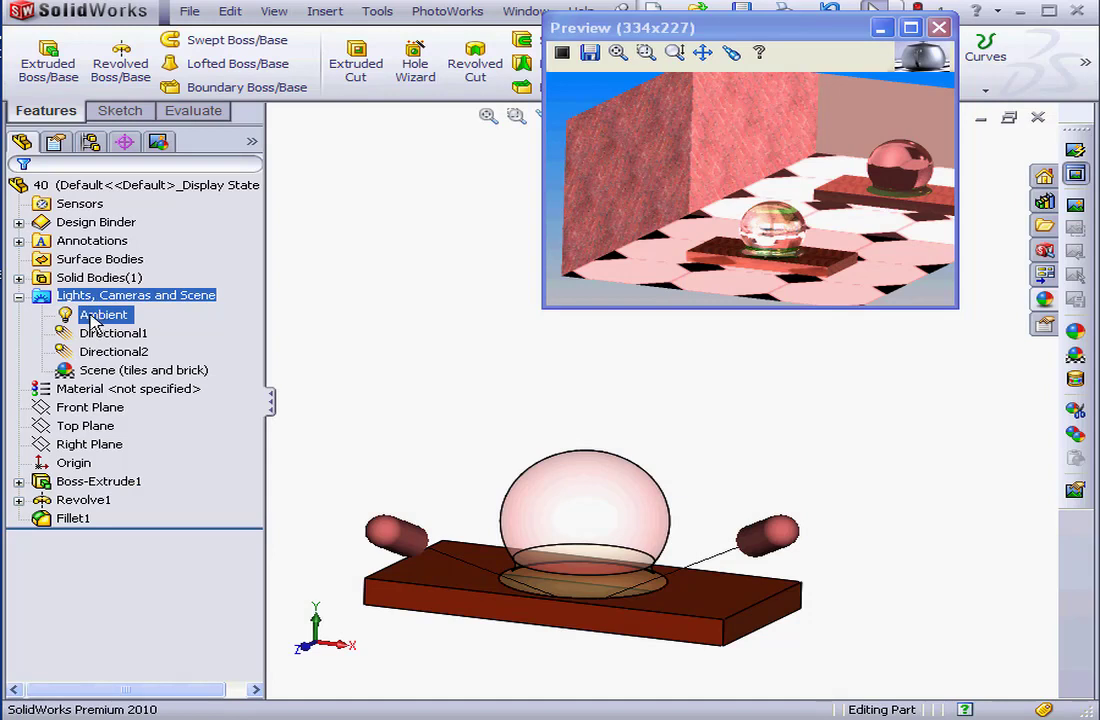
{"action": "right_click", "coordinate": [104, 318]}
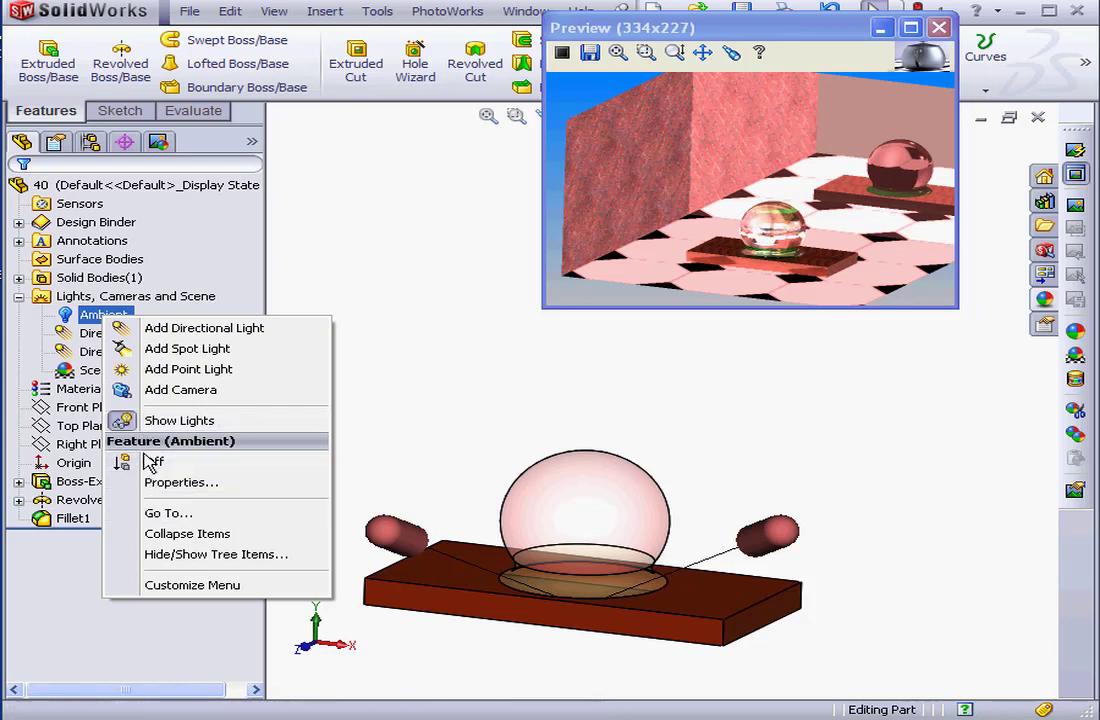
{"action": "left_click", "coordinate": [85, 336]}
{"action": "right_click", "coordinate": [85, 336]}
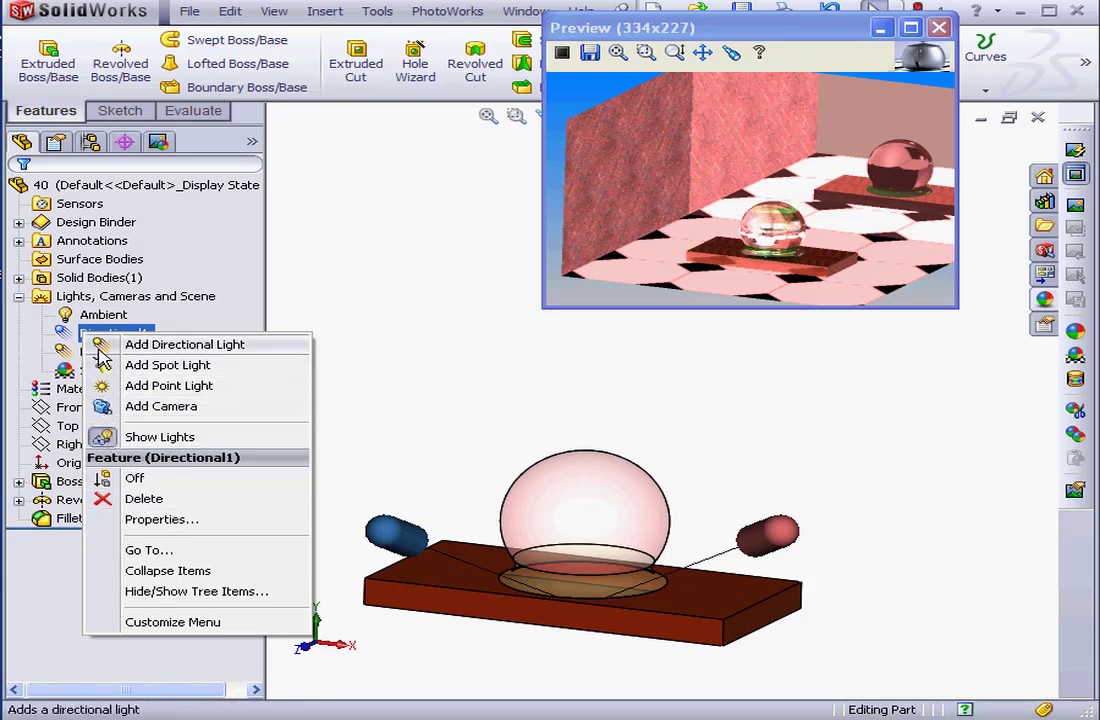
Open the Ambient light's properties and hide the light symbols in the model view.
{"action": "right_click", "coordinate": [93, 316]}
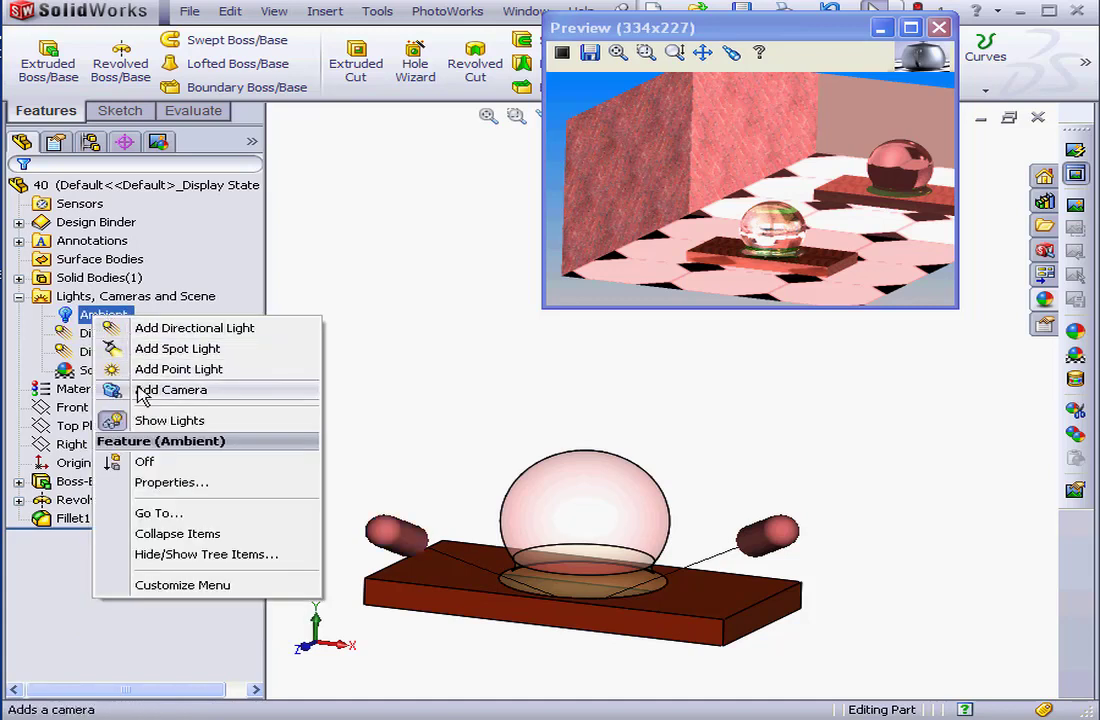
{"action": "left_click", "coordinate": [148, 485]}
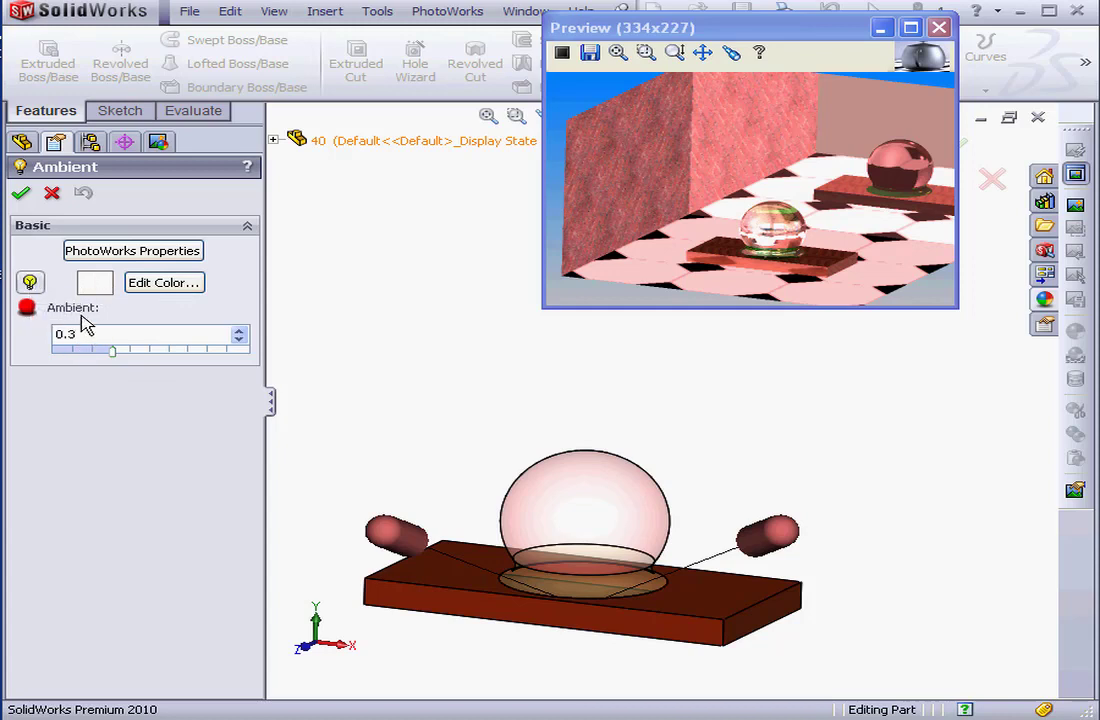
{"action": "left_click", "coordinate": [276, 13]}
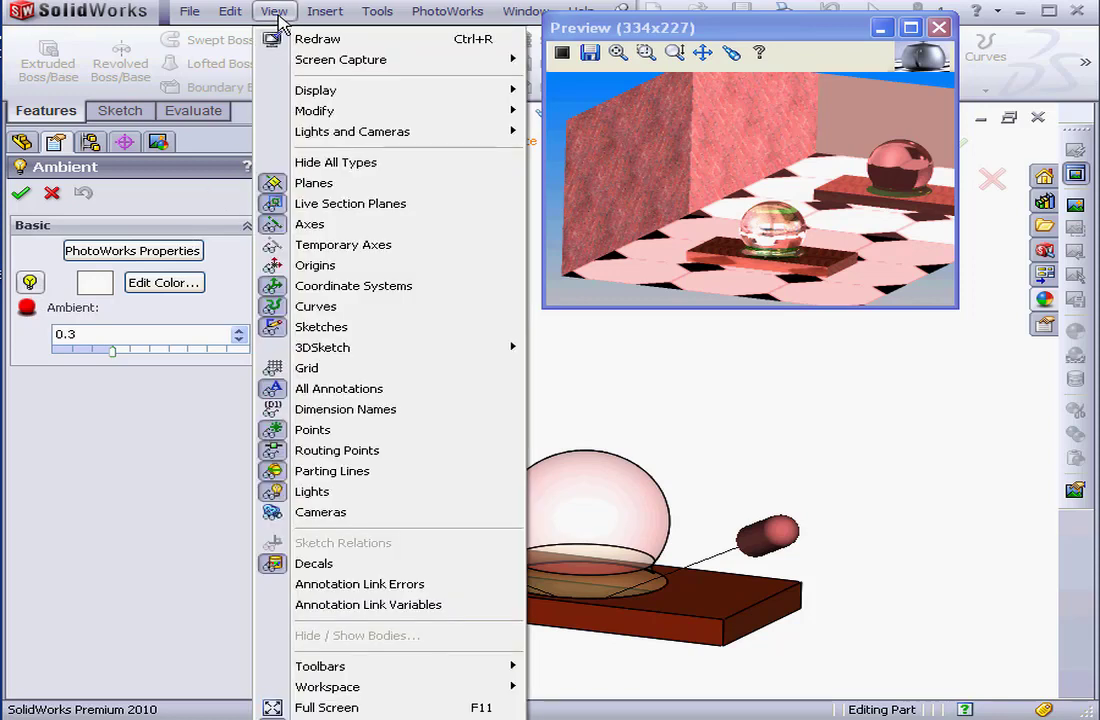
{"action": "left_click", "coordinate": [312, 491]}
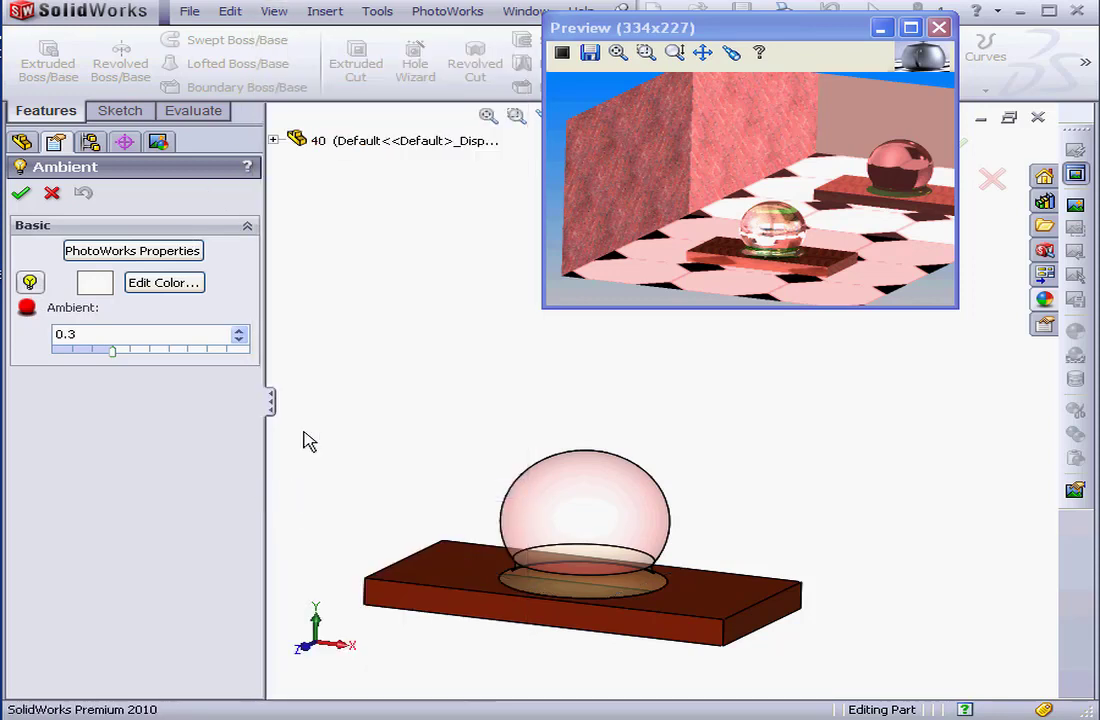
Toggle the Ambient light off and on twice to compare the model's shading.
{"action": "left_click", "coordinate": [30, 283]}
{"action": "left_click", "coordinate": [30, 284]}
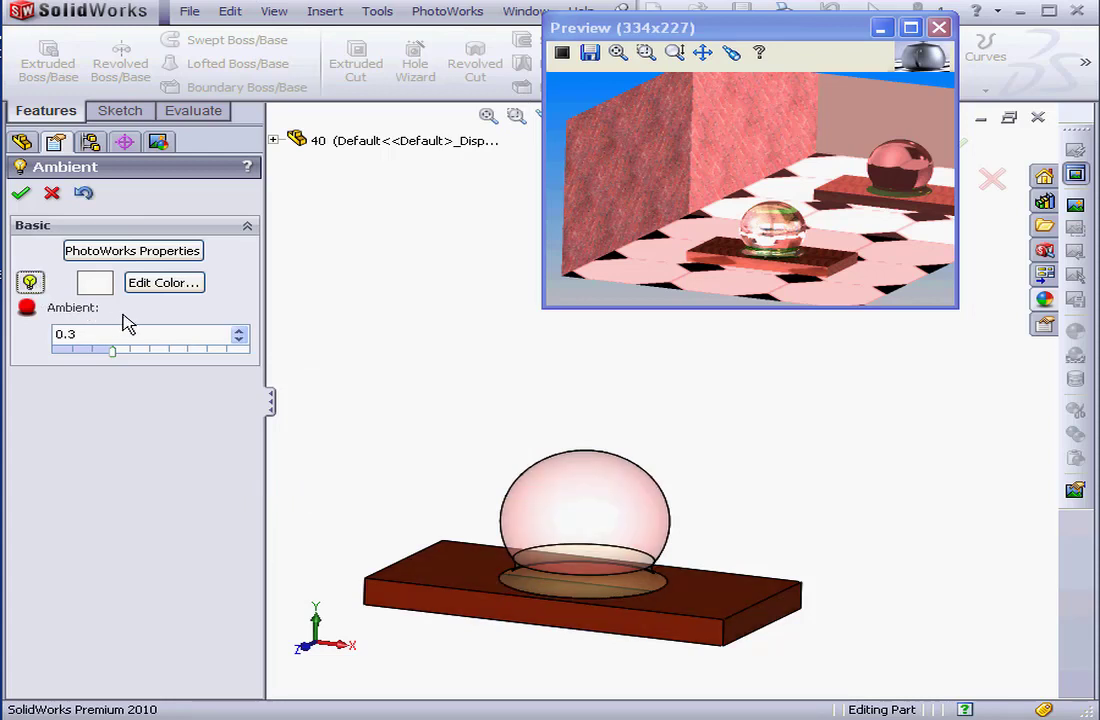
{"action": "left_click", "coordinate": [29, 284]}
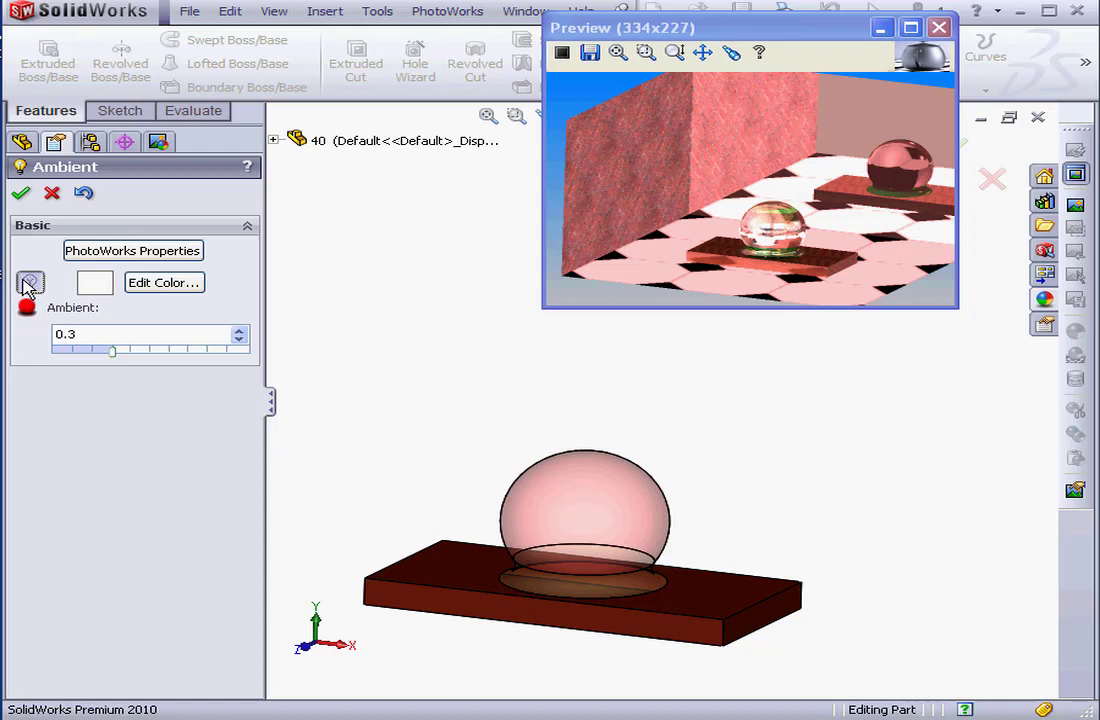
{"action": "left_click", "coordinate": [29, 284]}
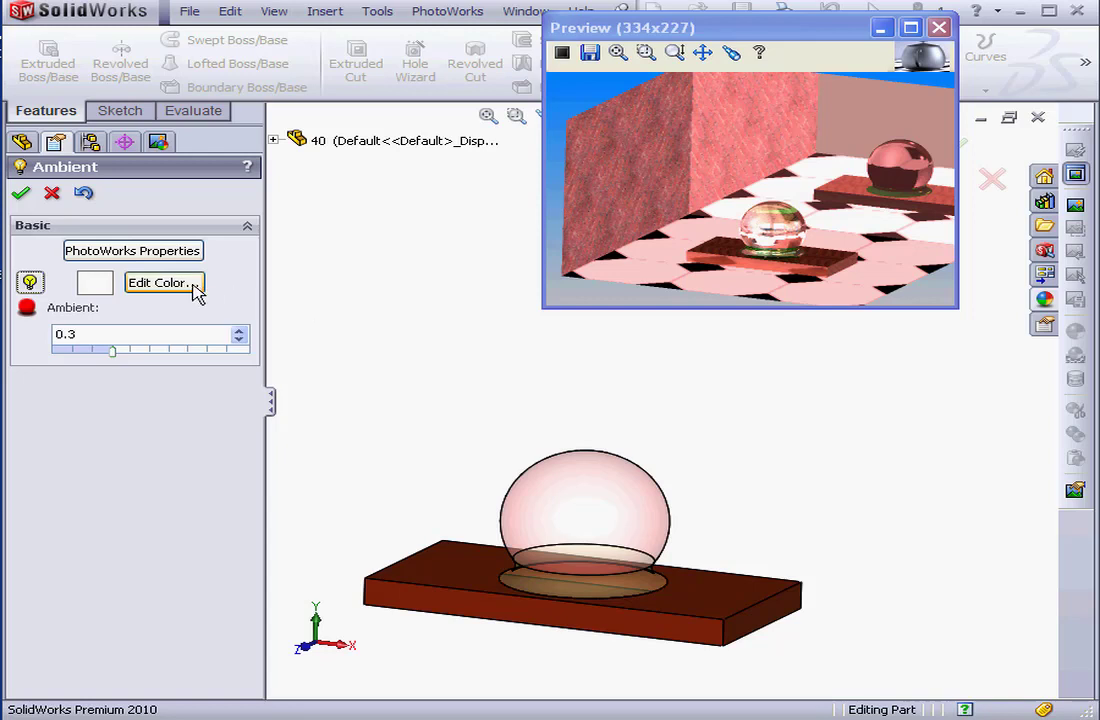
Change the Ambient light's color to the dark blue basic color.
{"action": "left_click", "coordinate": [160, 283]}
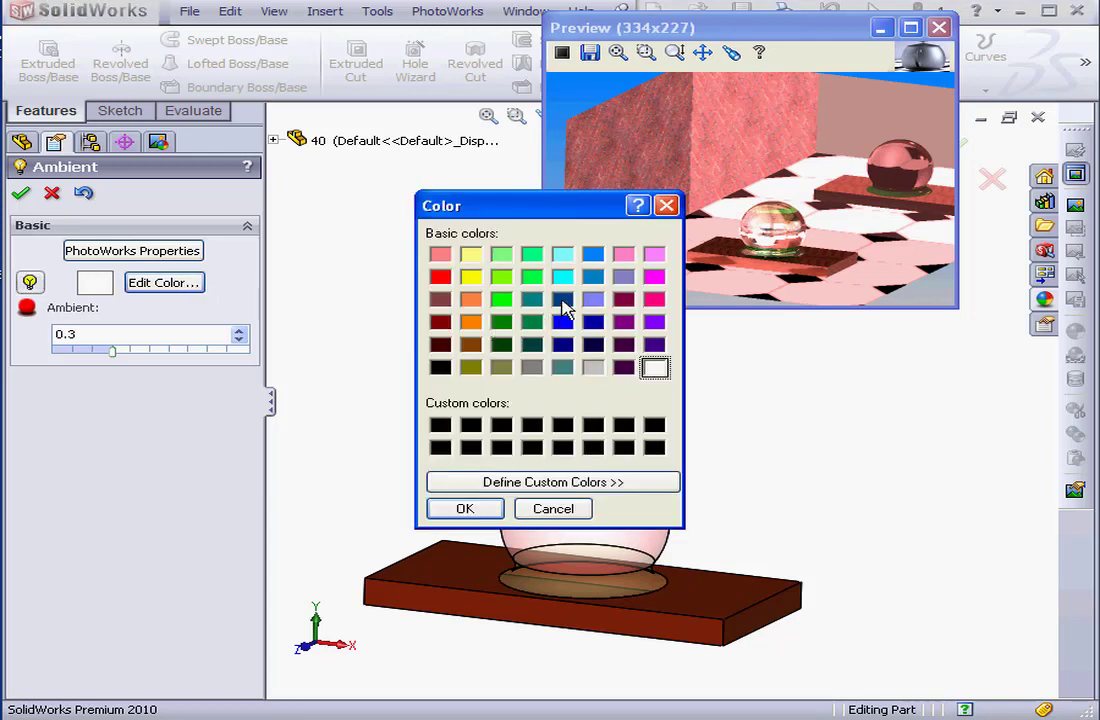
{"action": "left_click", "coordinate": [563, 300]}
{"action": "left_click", "coordinate": [466, 508]}
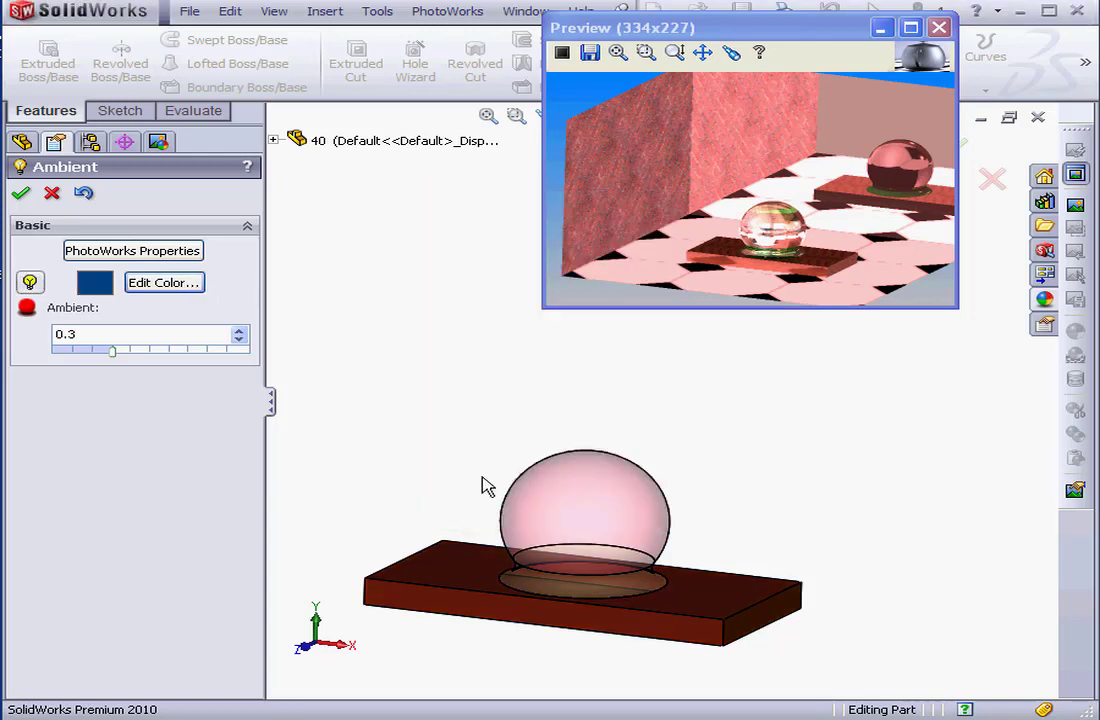
Change the Ambient light's color to the white basic color and raise its ambient intensity to 0.4.
{"action": "left_click", "coordinate": [165, 283]}
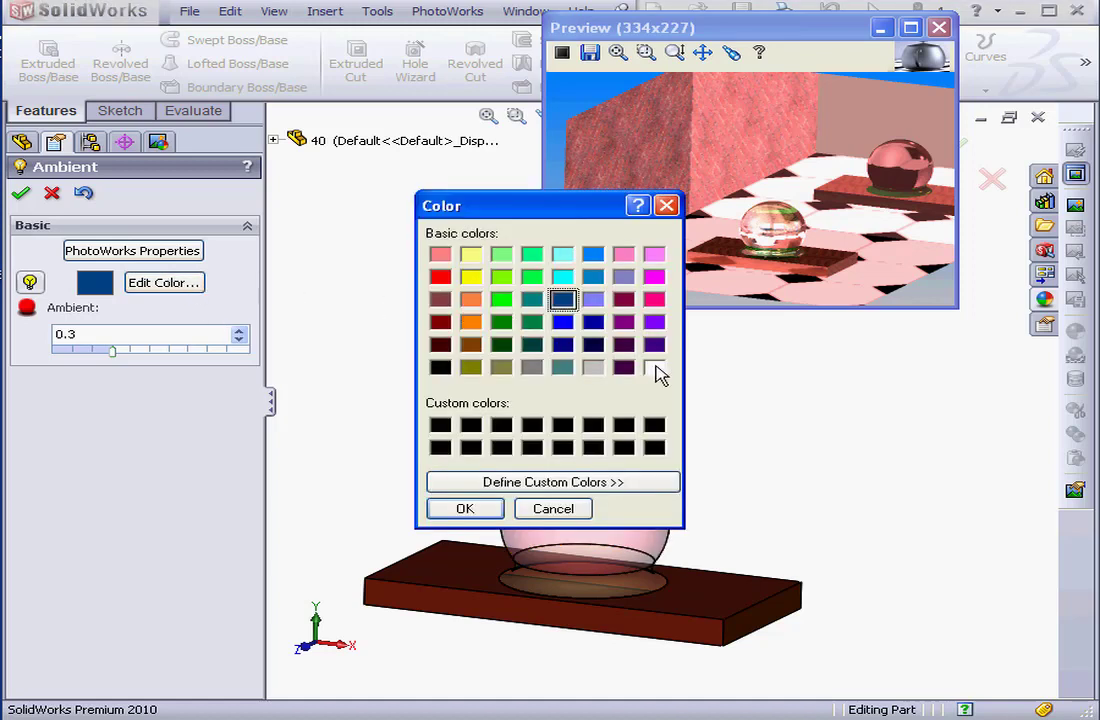
{"action": "left_click", "coordinate": [655, 368]}
{"action": "left_click", "coordinate": [485, 508]}
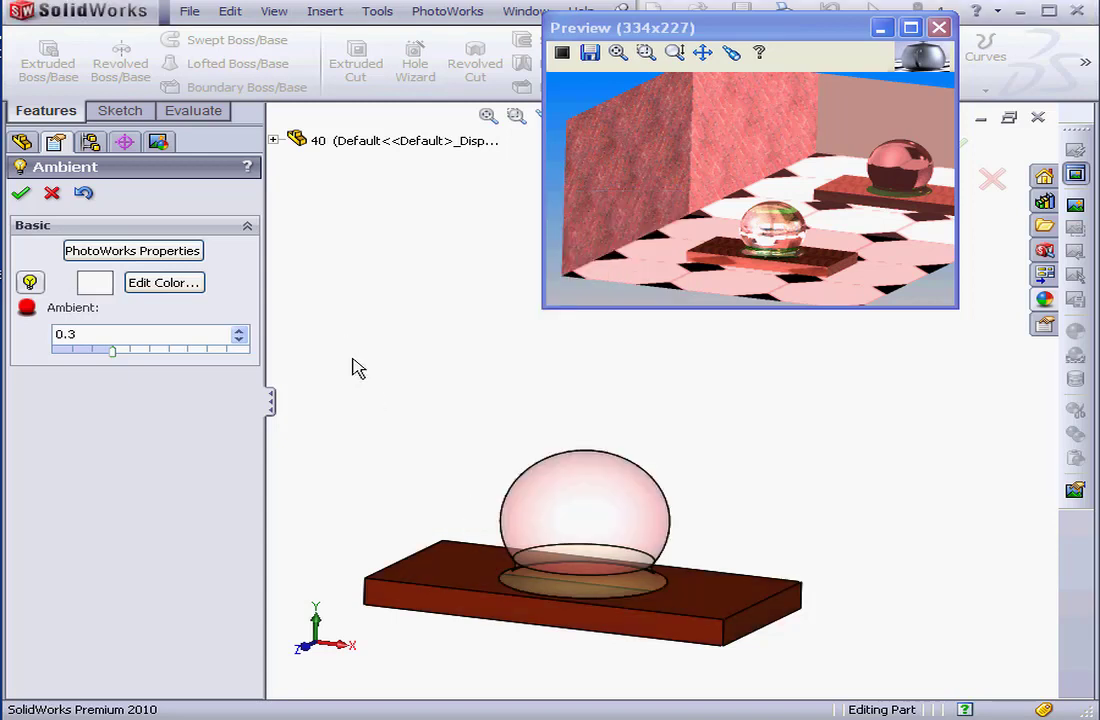
{"action": "mouse_move", "coordinate": [115, 358]}
{"action": "left_mouse_down"}
{"action": "mouse_move", "coordinate": [211, 358]}
{"action": "mouse_move", "coordinate": [117, 356]}
{"action": "mouse_move", "coordinate": [131, 348]}
{"action": "left_mouse_up"}
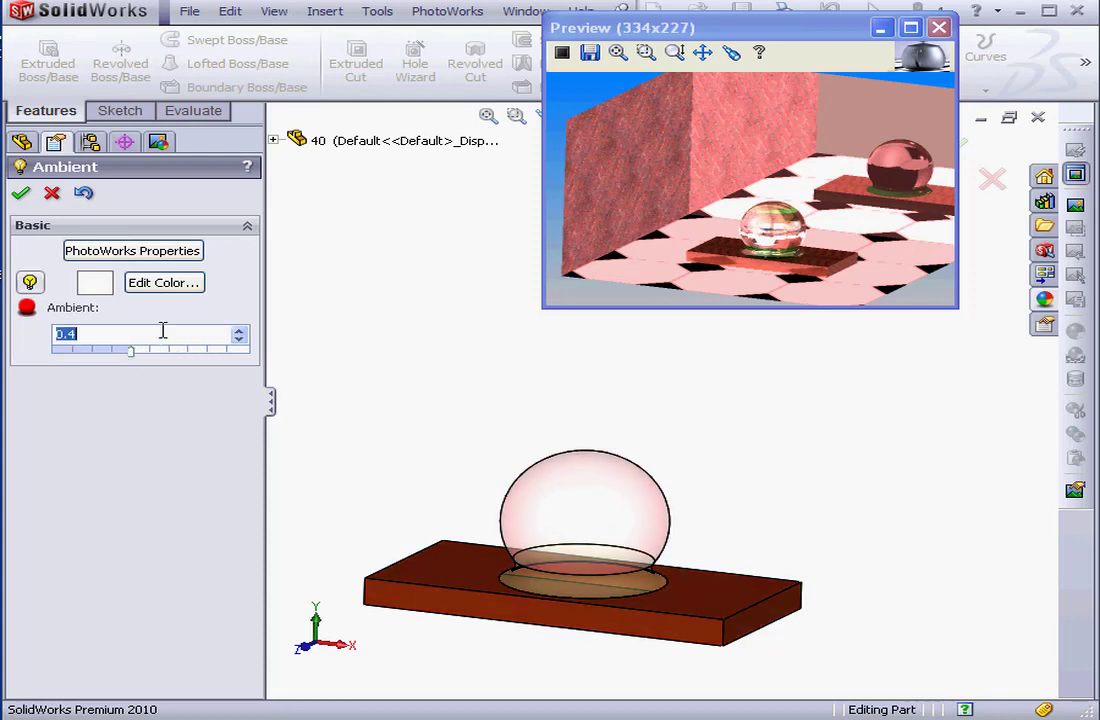
Toggle the Ambient light off and back on in PhotoWorks to compare the preview, and accept the light's settings.
{"action": "left_click", "coordinate": [141, 253]}
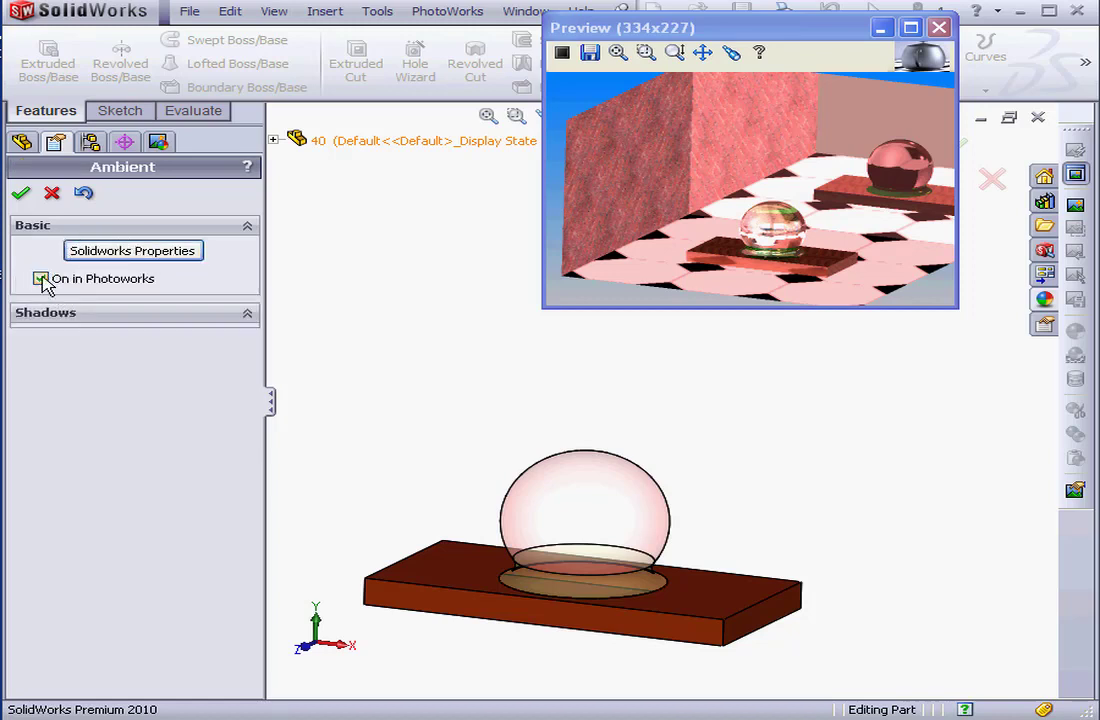
{"action": "left_click", "coordinate": [43, 278]}
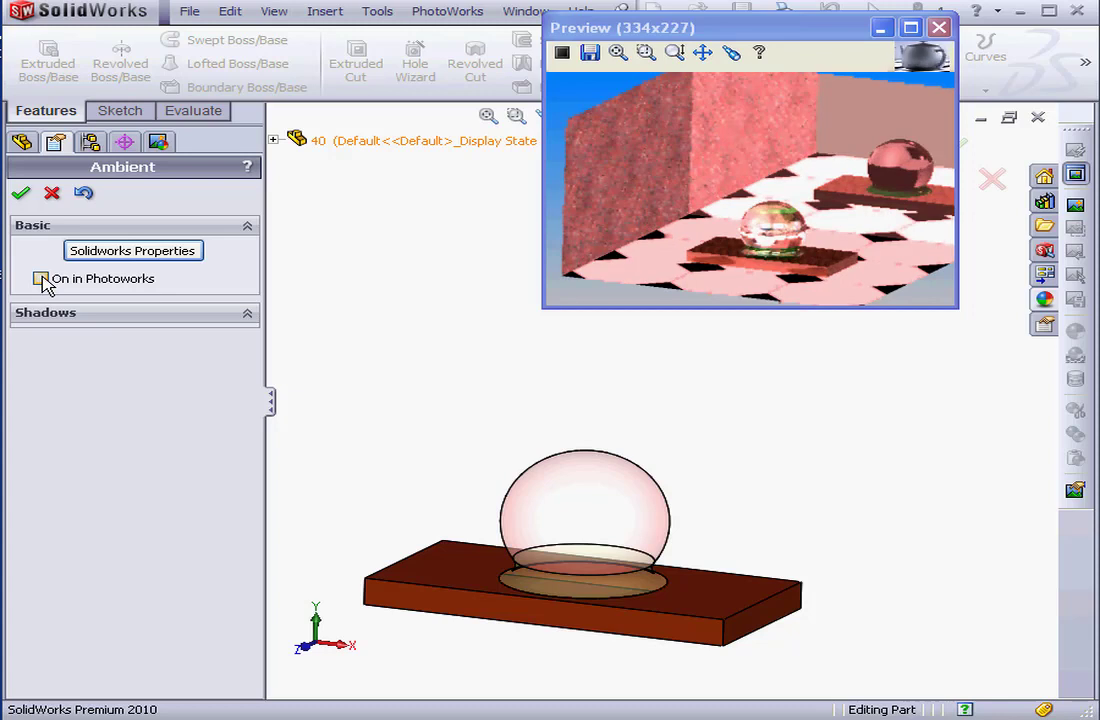
{"action": "left_click", "coordinate": [41, 278]}
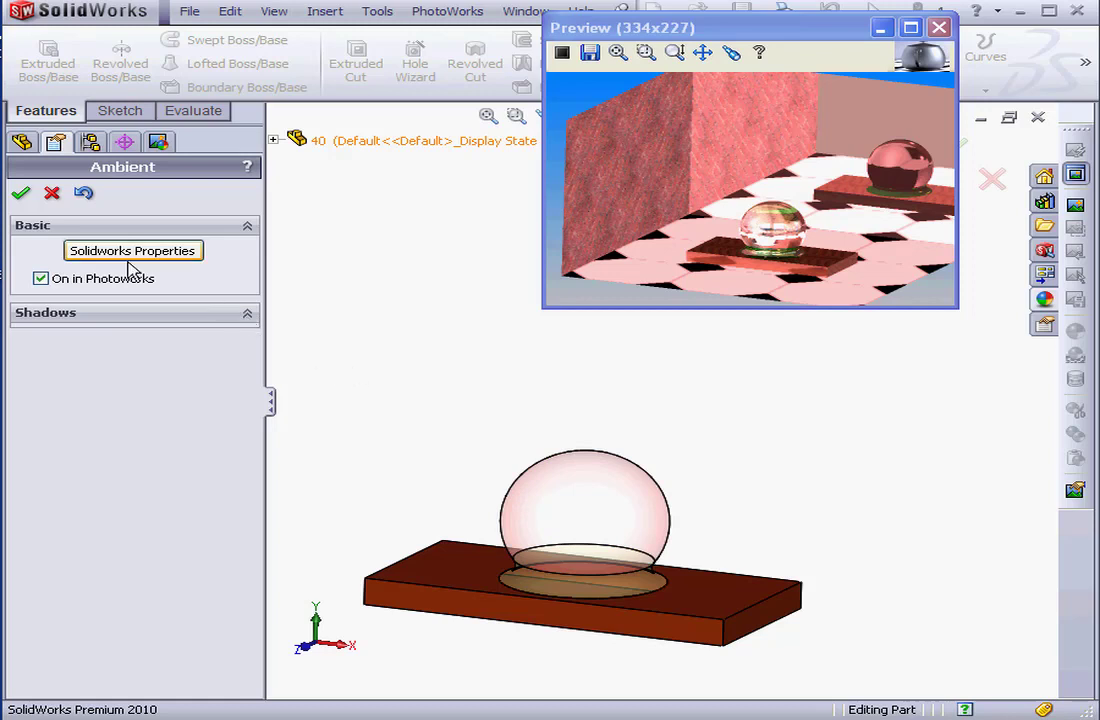
{"action": "left_click", "coordinate": [22, 194]}
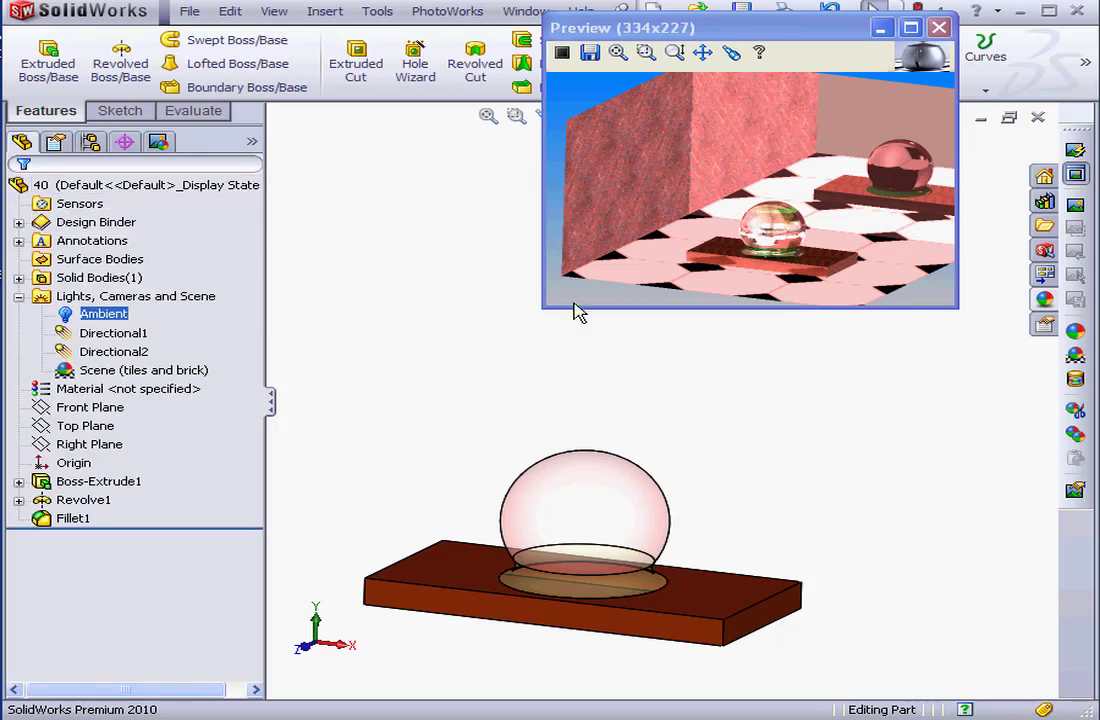
Render the glass ball scene with PhotoWorks and close the preview window.
{"action": "left_click", "coordinate": [1073, 208]}
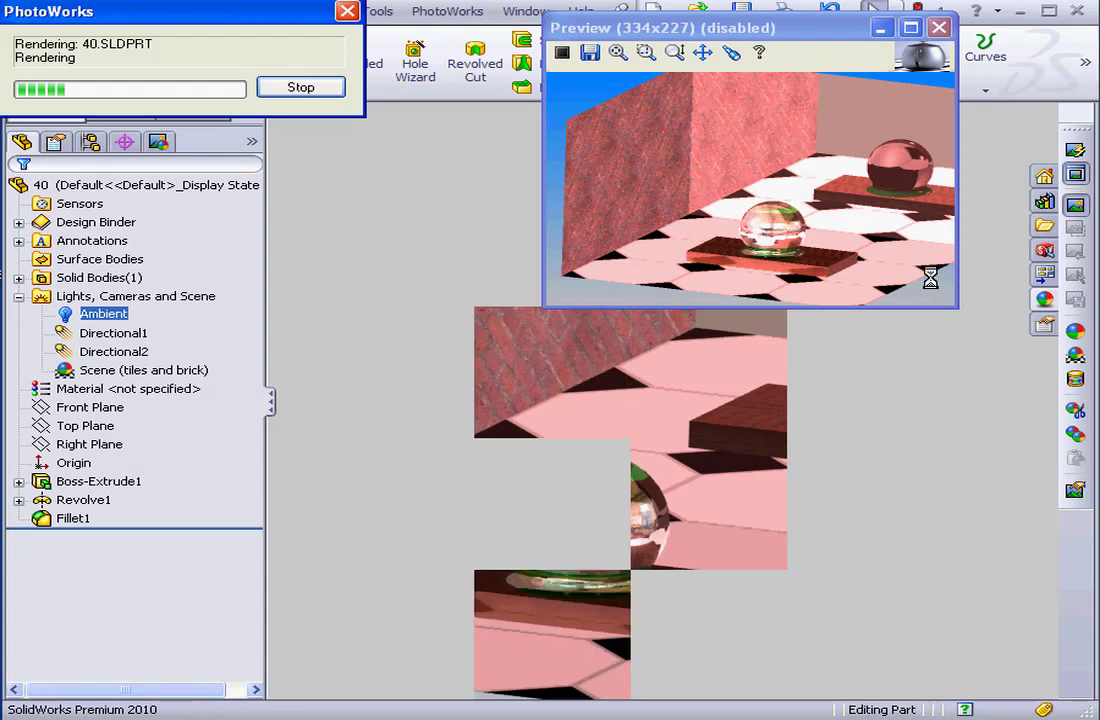
{"action": "left_click", "coordinate": [939, 27]}
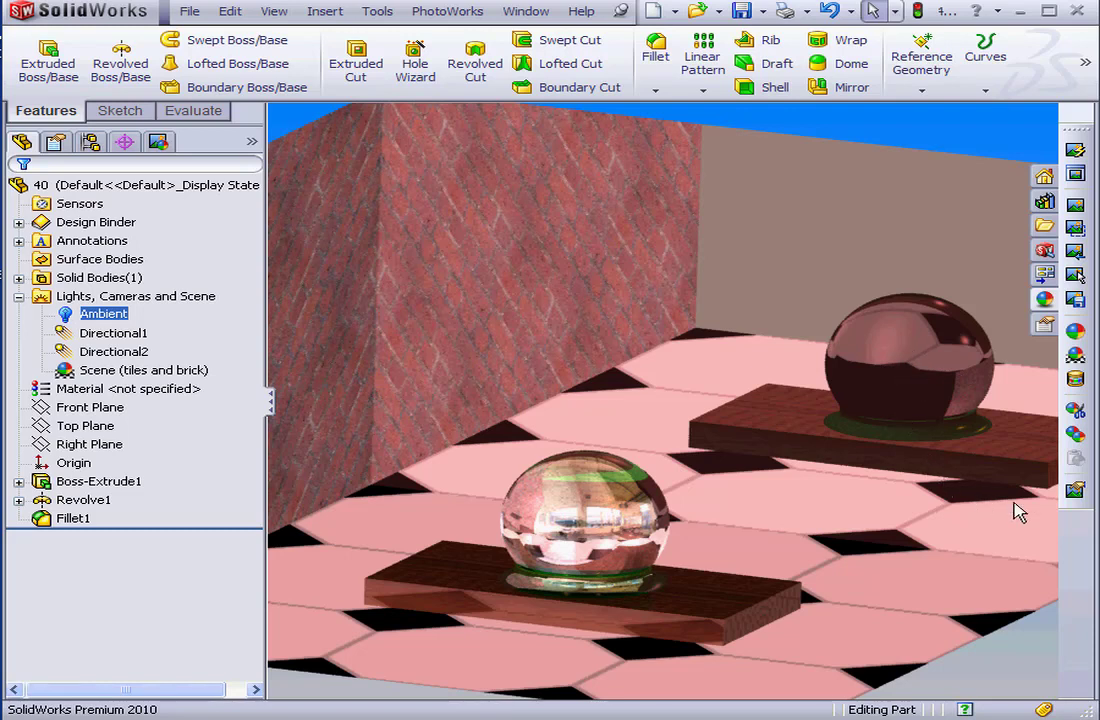
Enable custom ray tracing with 2 reflections in the PhotoWorks document properties and render the scene again.
{"action": "left_click", "coordinate": [1075, 497]}
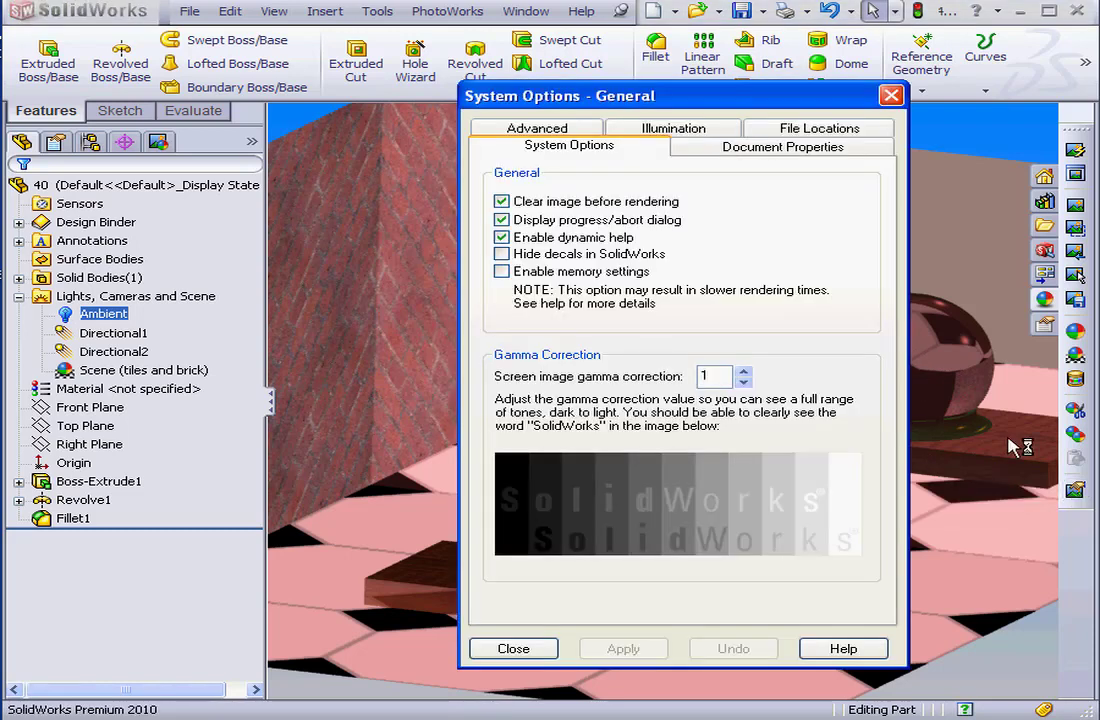
{"action": "left_click", "coordinate": [820, 150]}
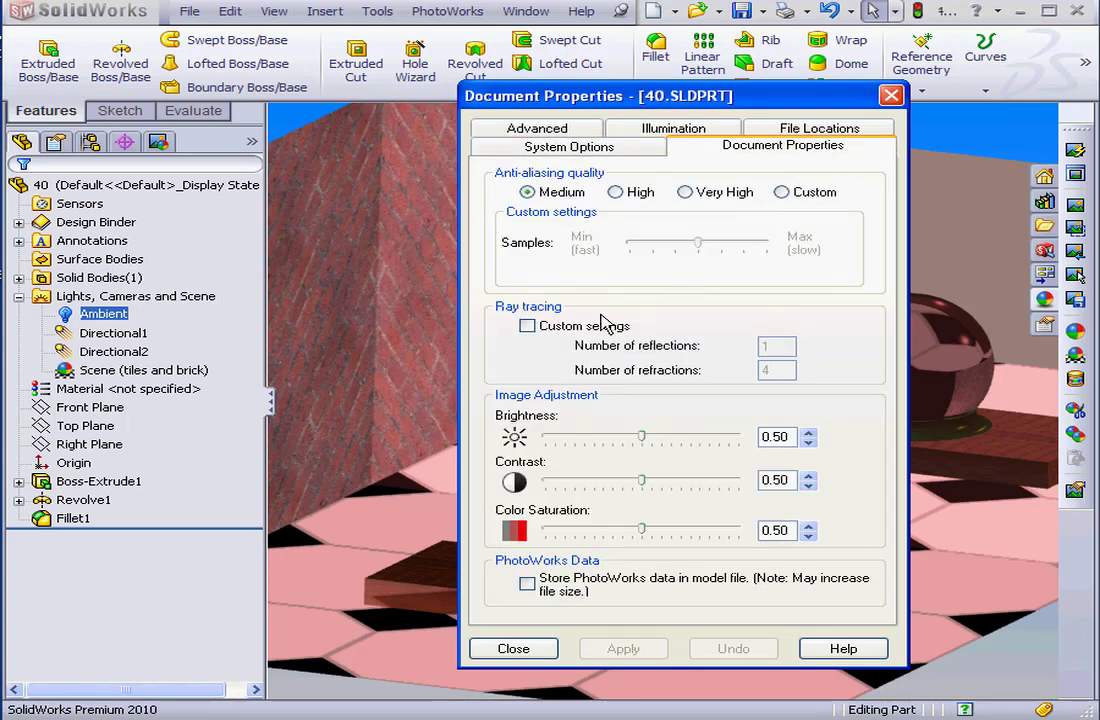
{"action": "left_click", "coordinate": [527, 326]}
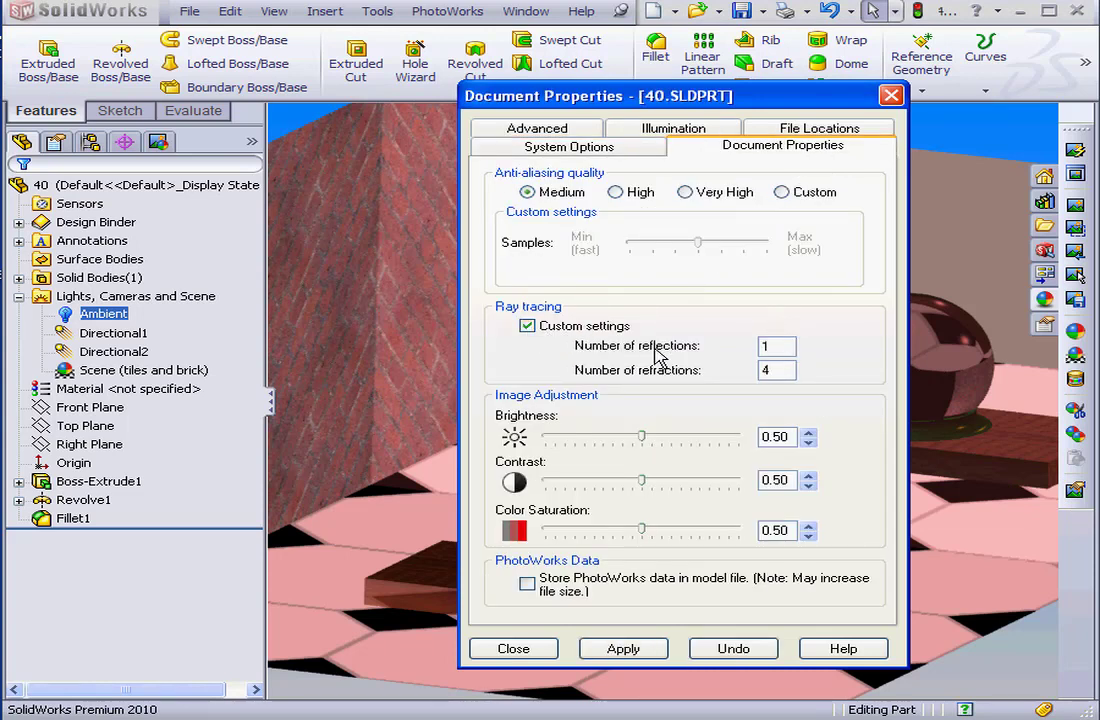
{"action": "double_click", "coordinate": [767, 346]}
{"action": "type", "text": "2"}
{"action": "left_click", "coordinate": [626, 648]}
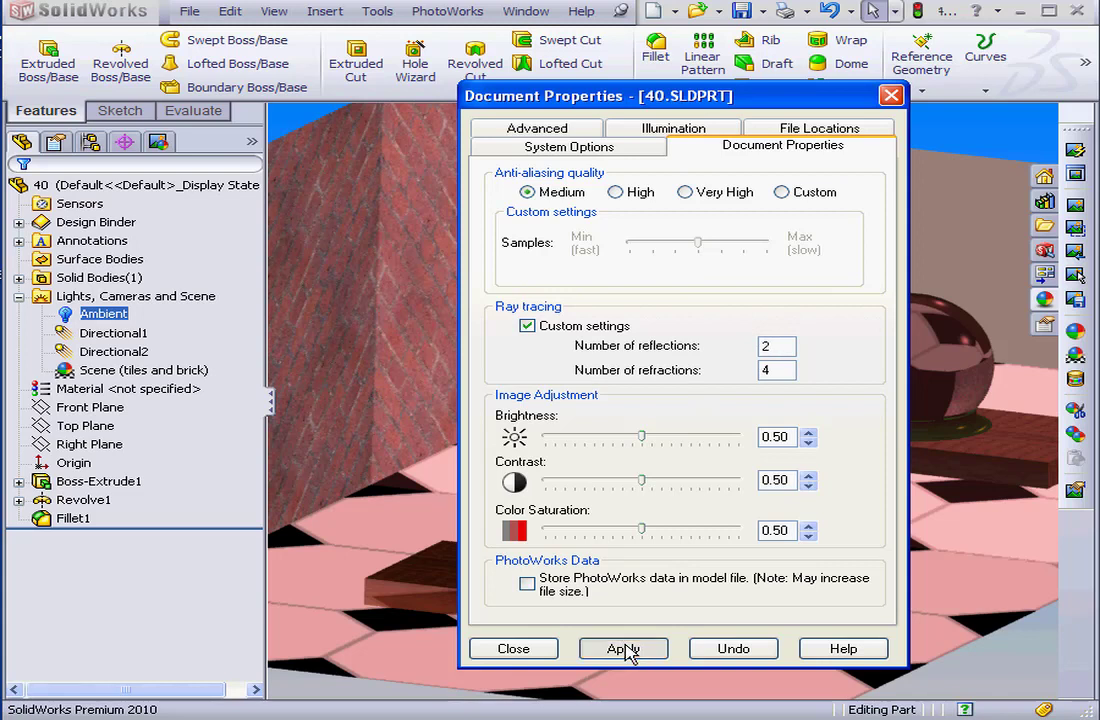
{"action": "left_click", "coordinate": [553, 650]}
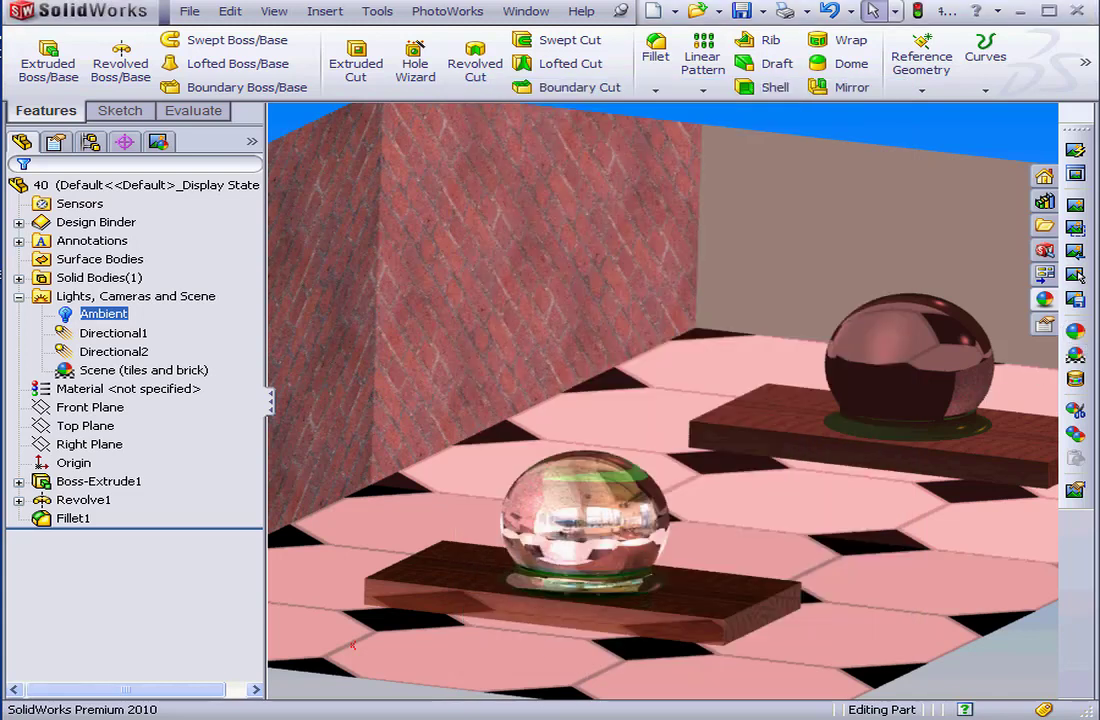
{"action": "left_click", "coordinate": [1070, 208]}
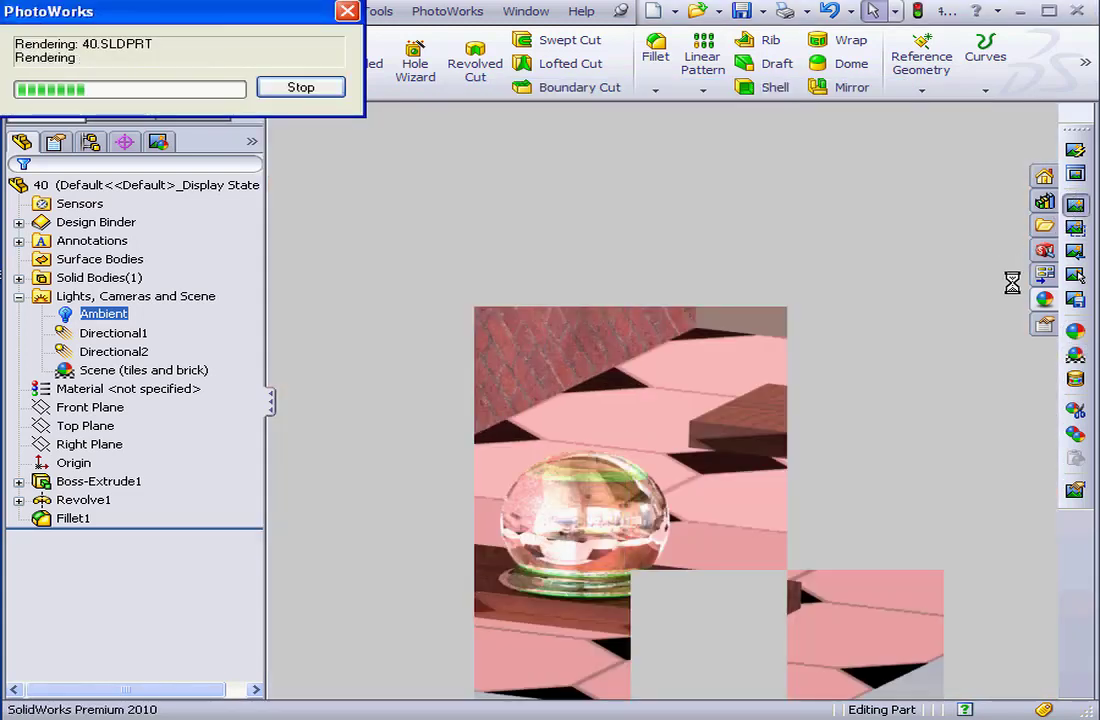